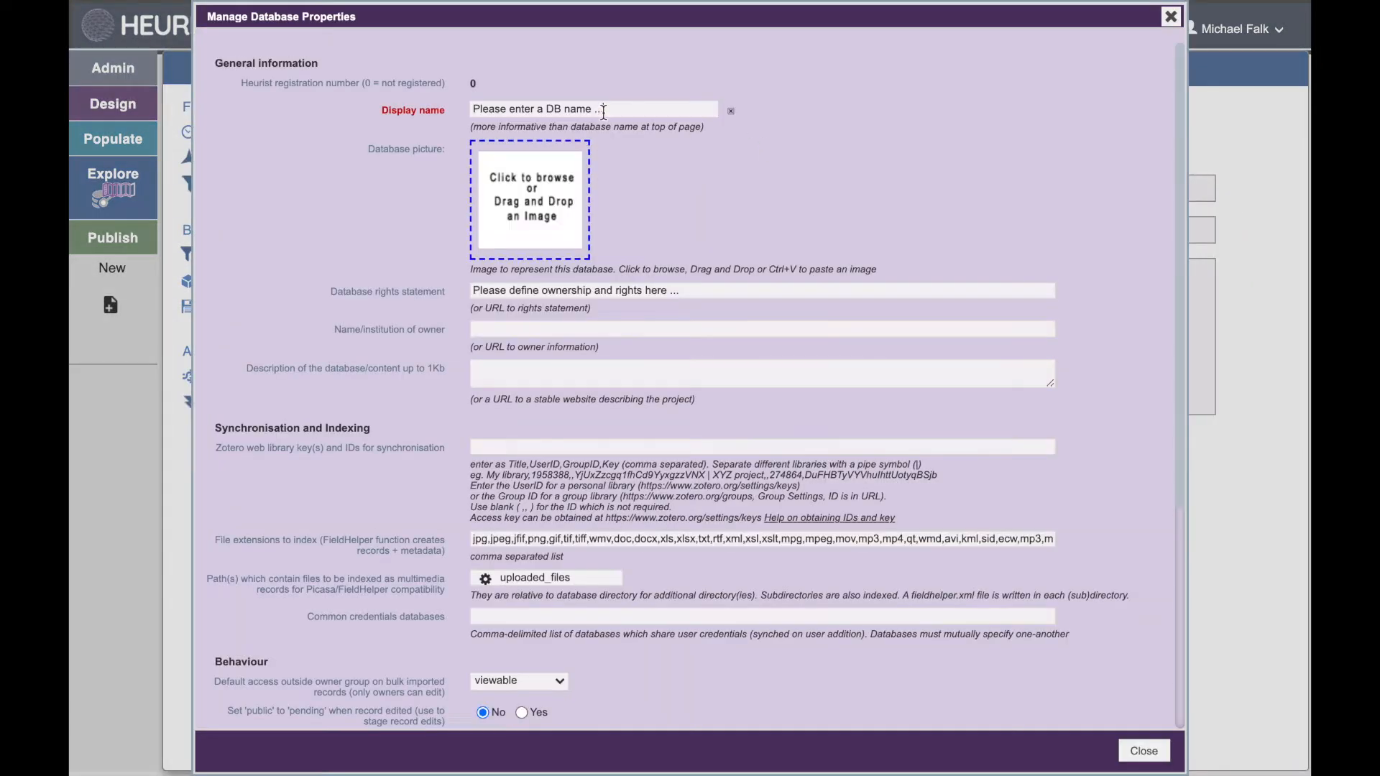
Step: Set the database display name to The World Leaders Database and the rights statement to Public Domain
click(429, 106)
text(The World Leaders Database)
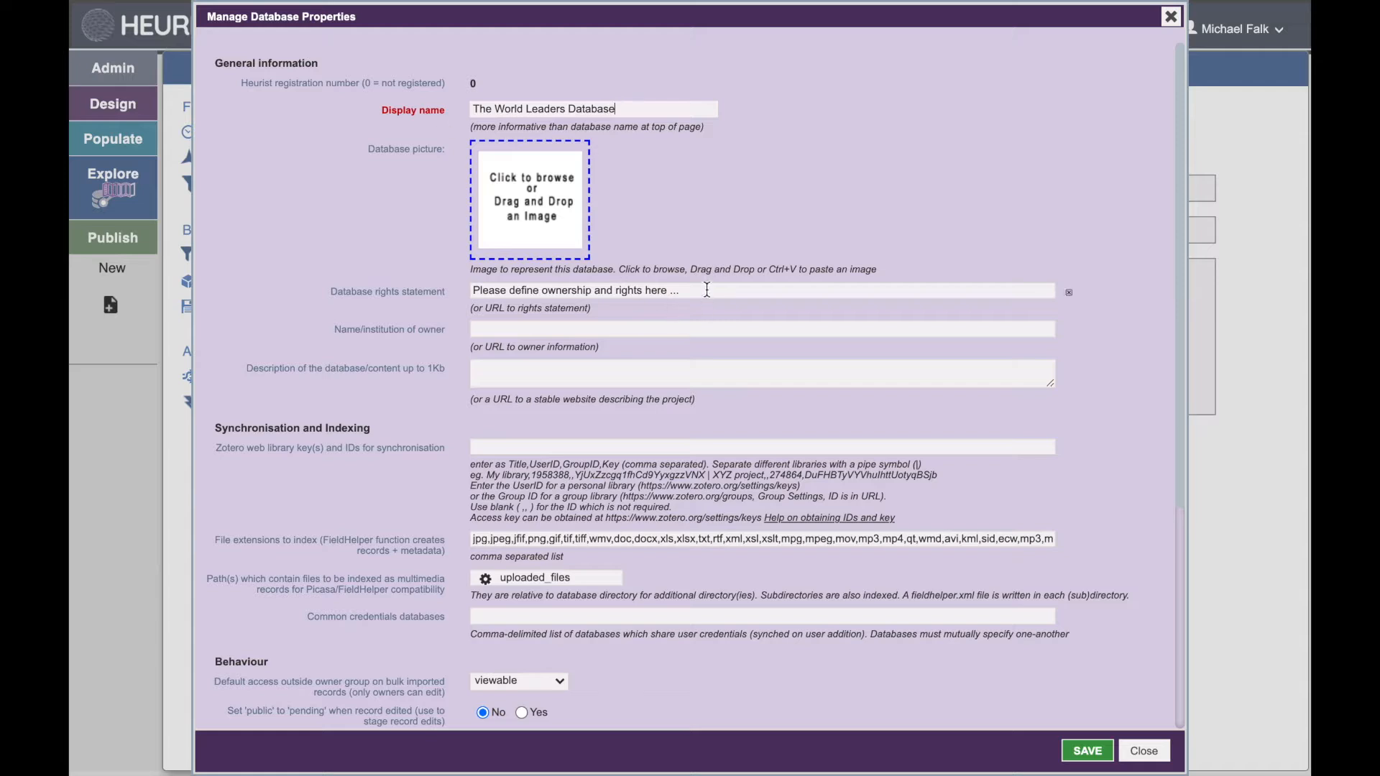
drag(706, 291, 459, 290)
text(Public Domain)
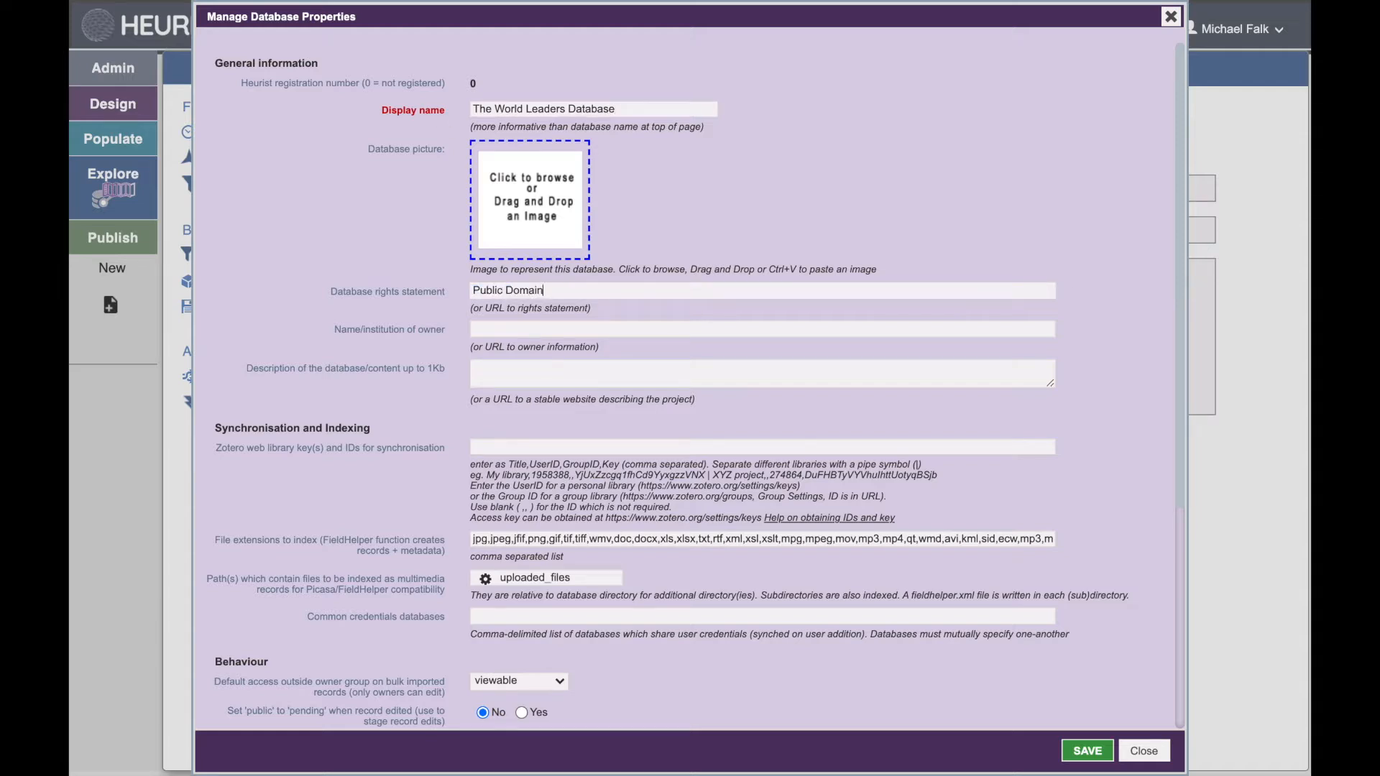
Step: Enter the owner's name with University of Sydney and the description 'A database of world leaders, describing the length and locations of their terms in office.' and save
key(Tab)
text(Michael Falk, University of Sydney)
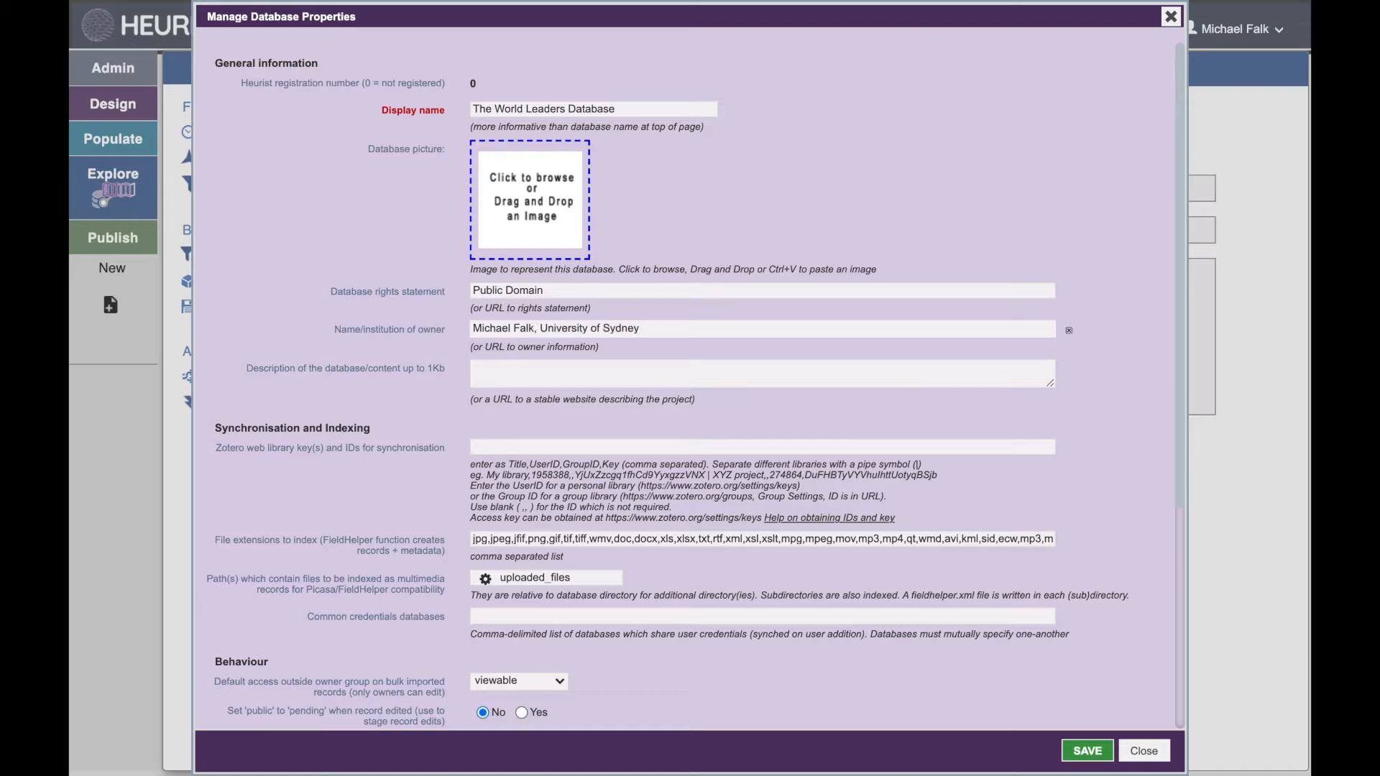
key(Tab)
text(A datab)
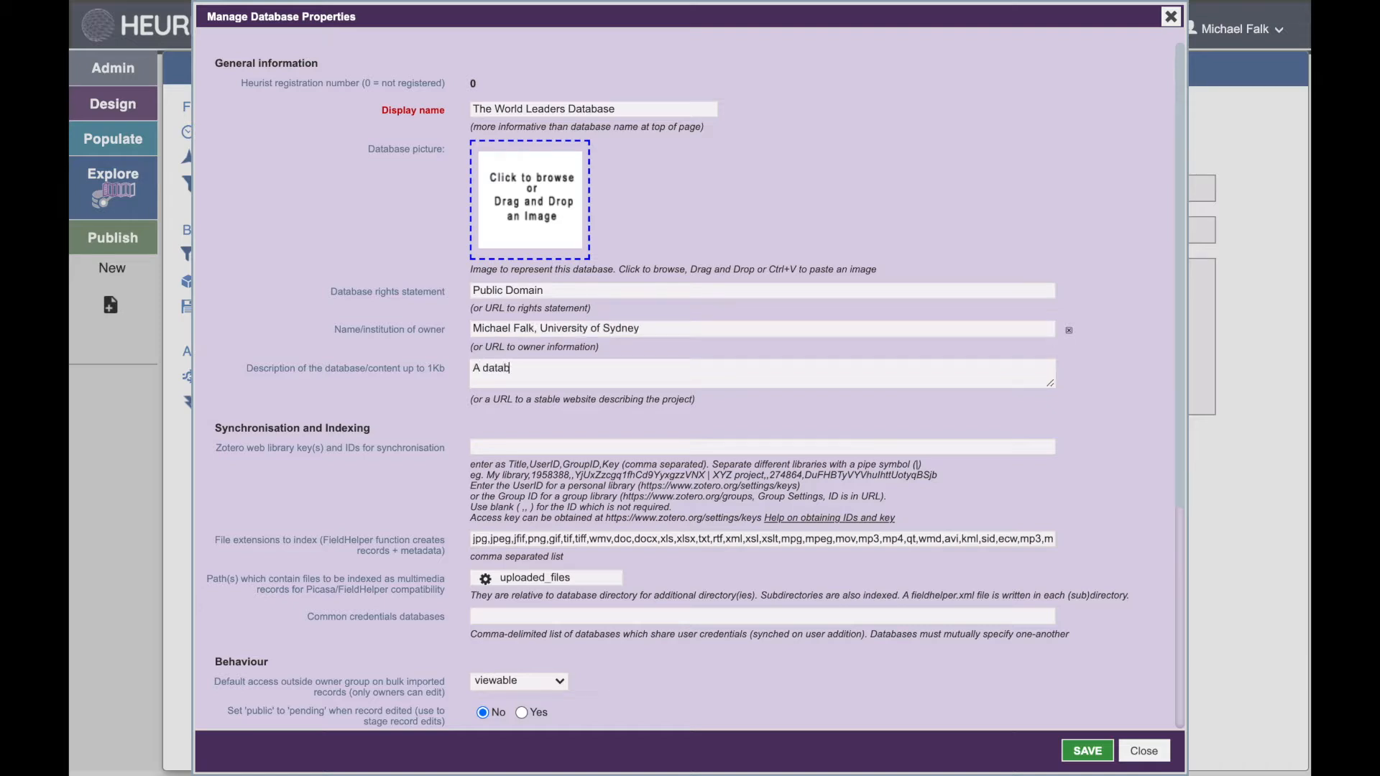
text(ase of world leaders, describing the length and locations of their terms in office.)
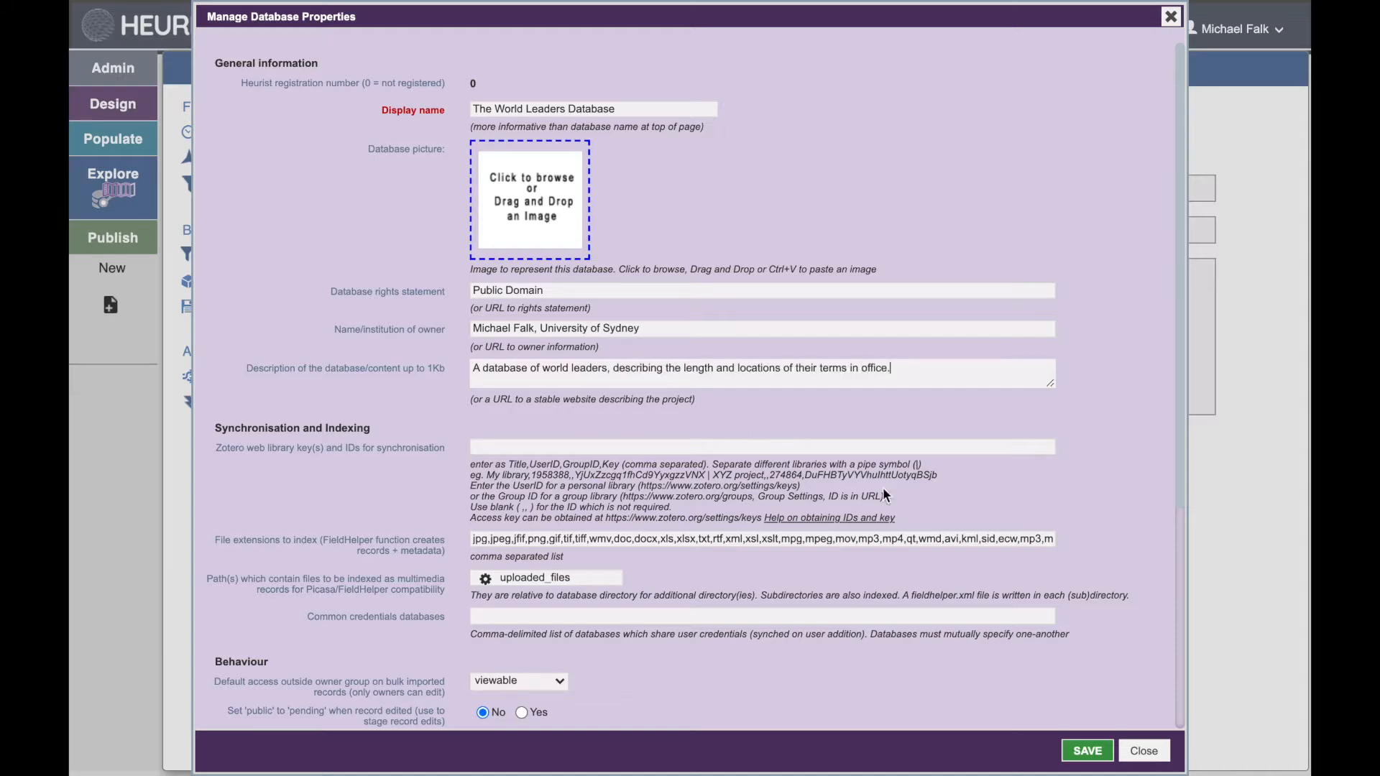
click(1087, 751)
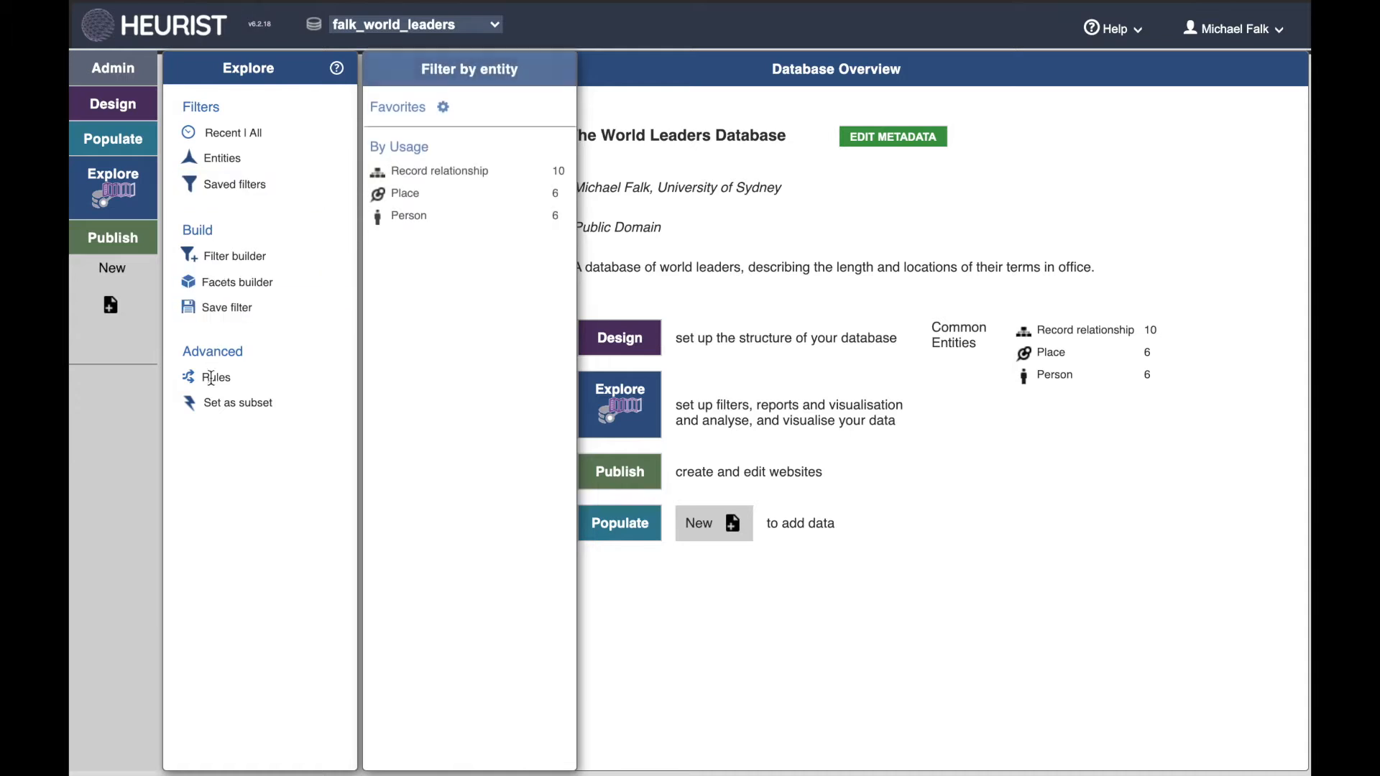
Step: Browse the recent changes and the list of all records in the database
click(223, 136)
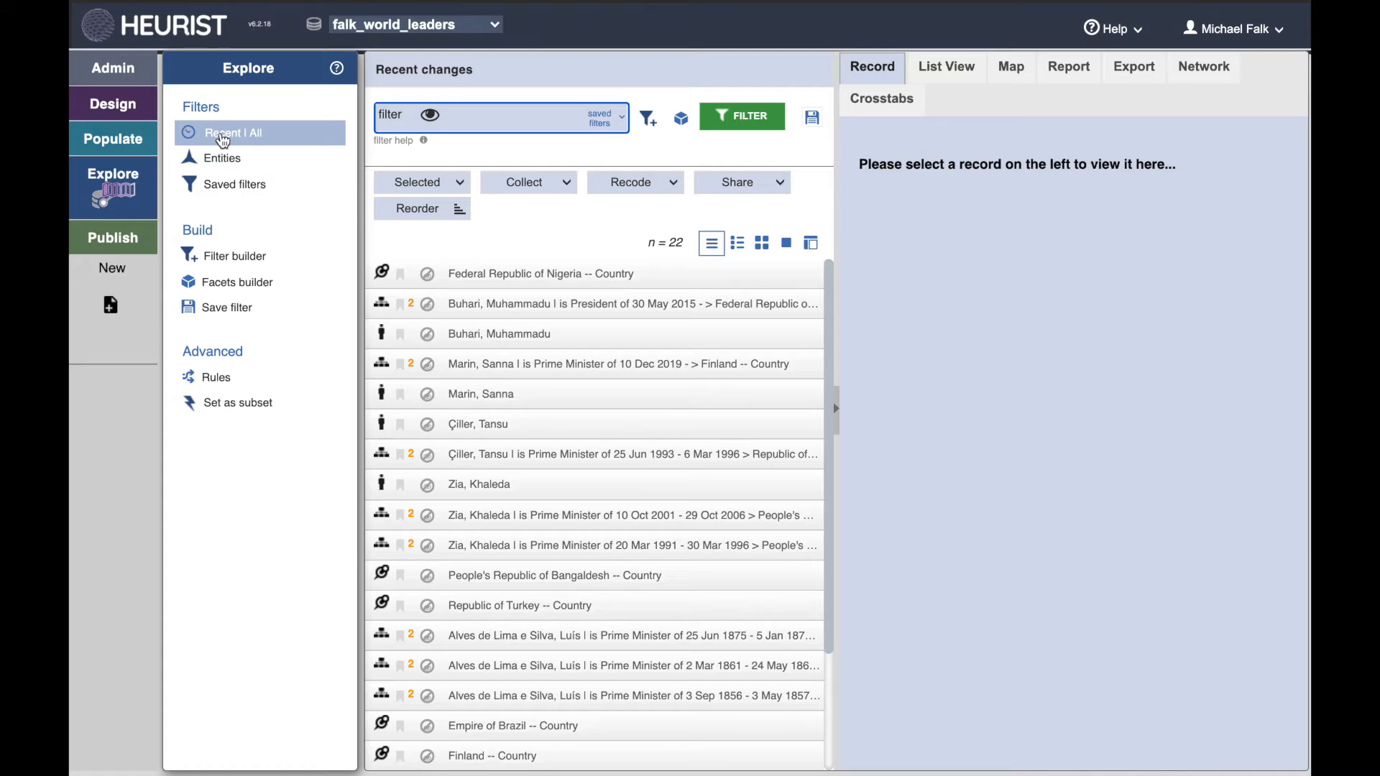
scroll(607, 434, down, 4)
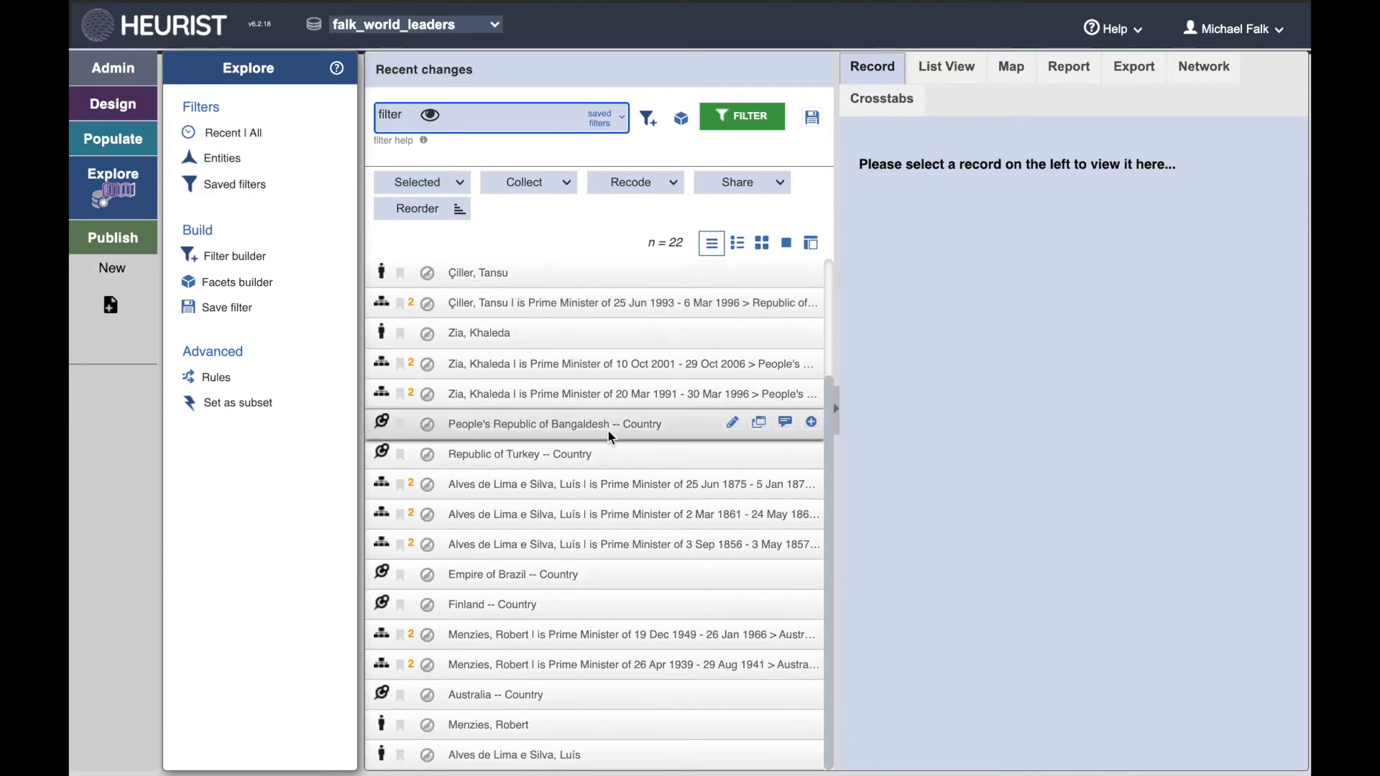
scroll(596, 432, up, 4)
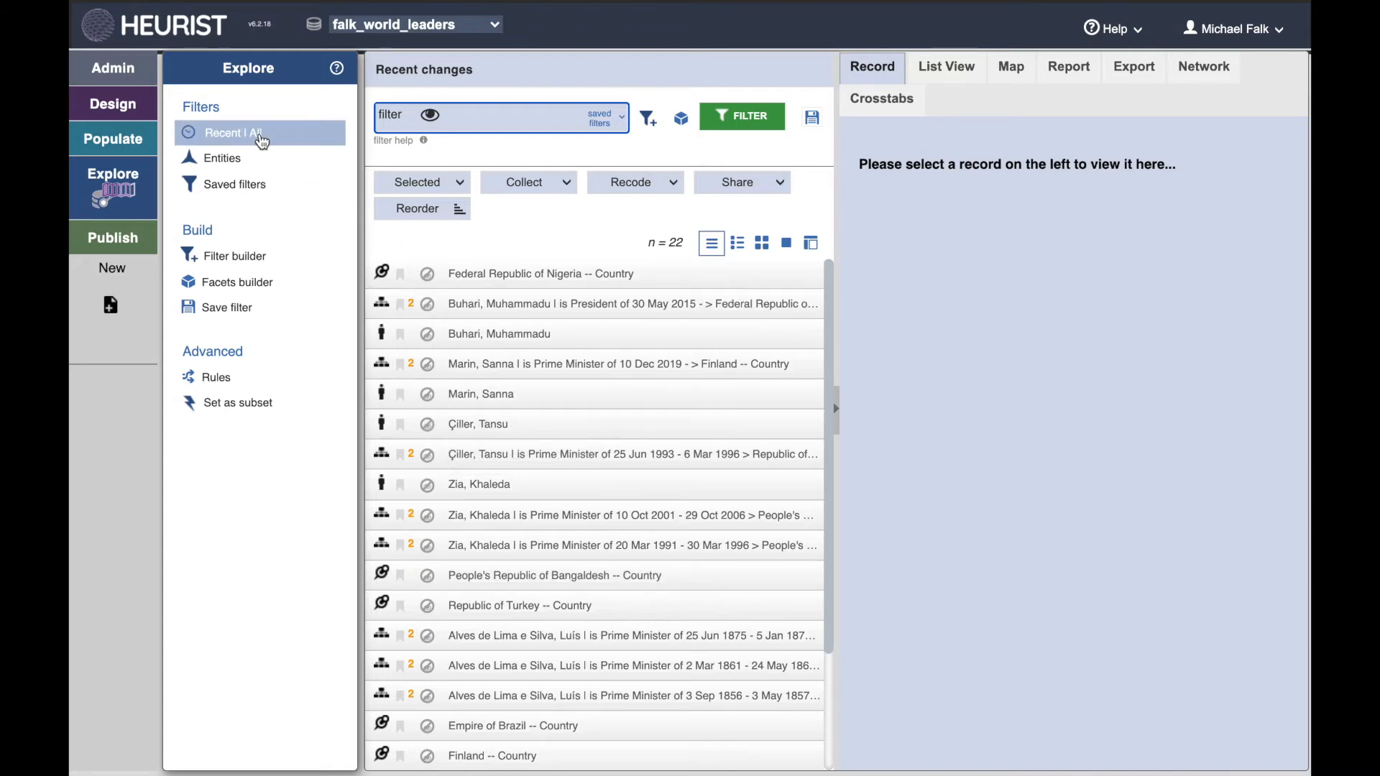
click(260, 137)
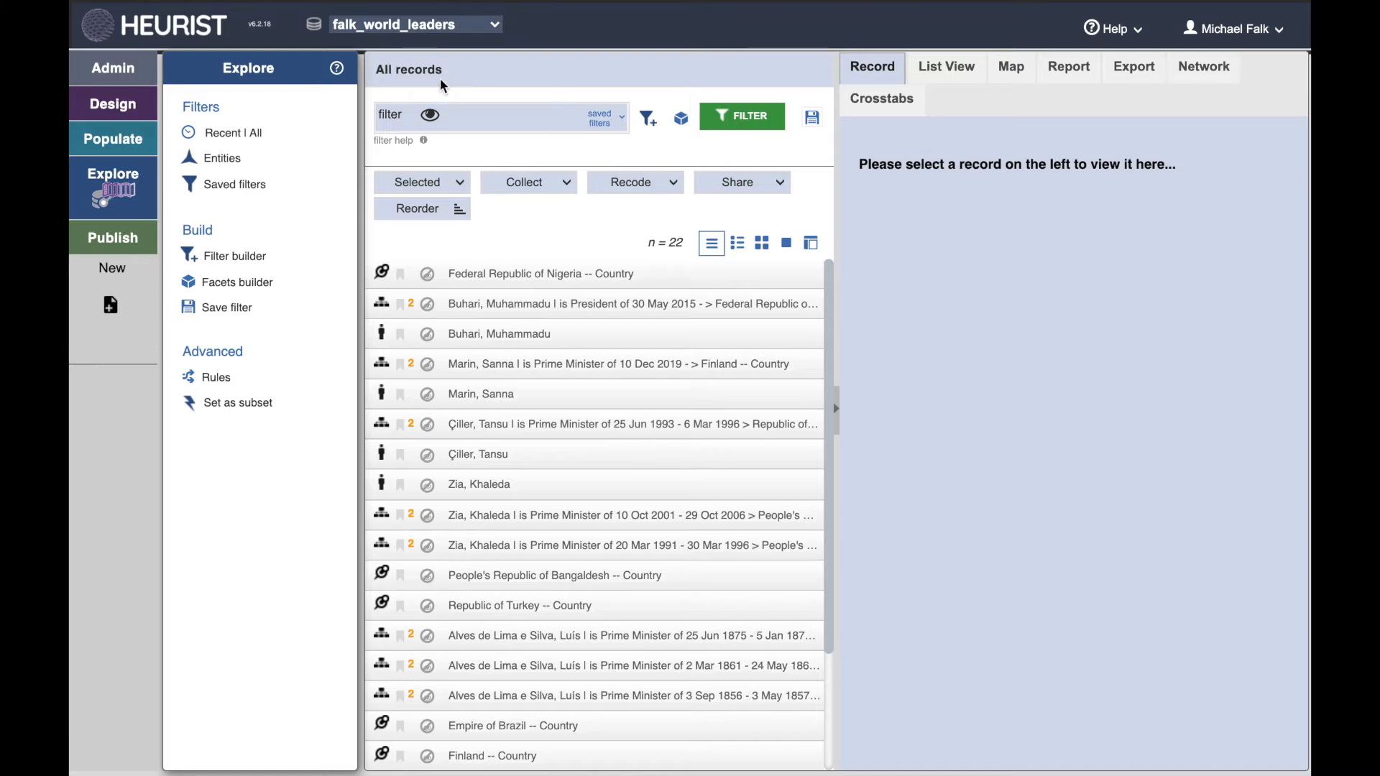
mouse_move(830, 336)
mouse_down()
mouse_move(833, 459)
mouse_move(829, 318)
mouse_up()
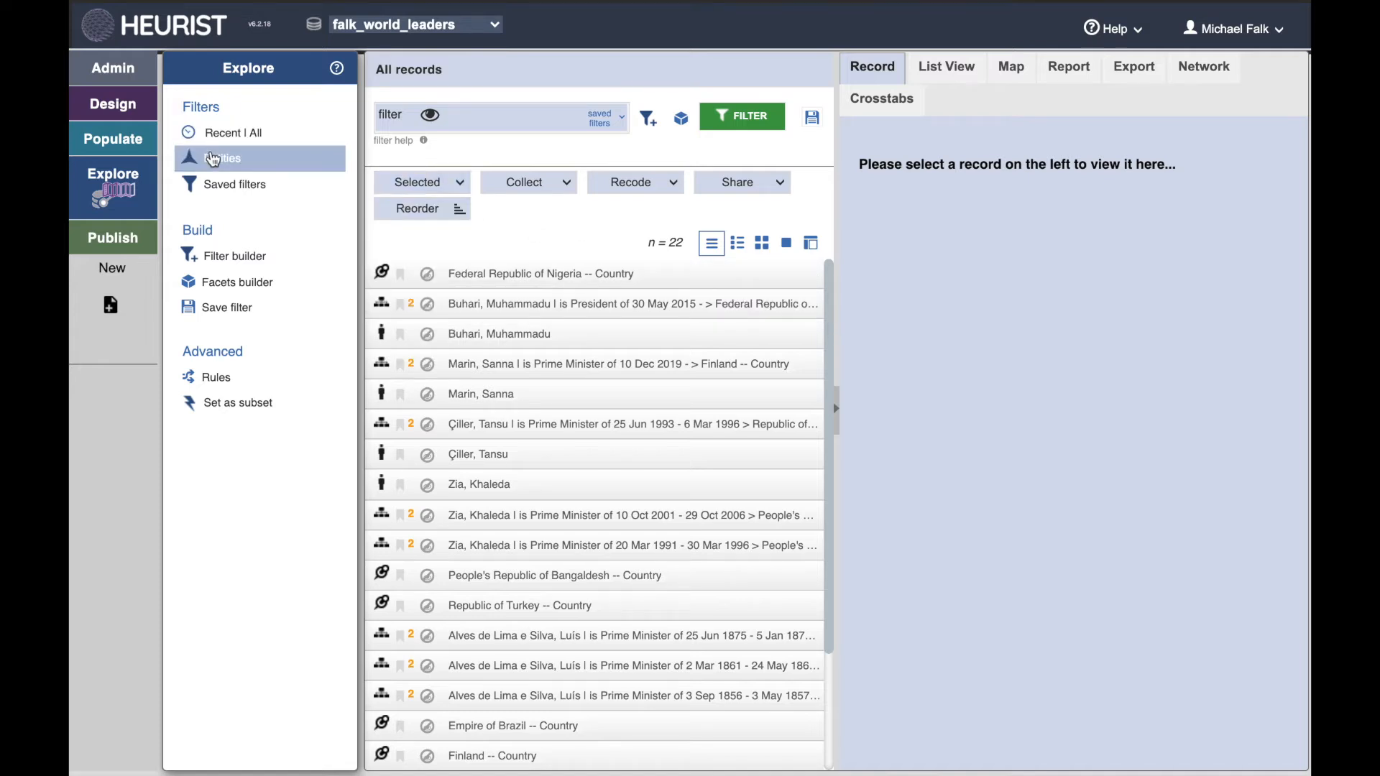
Step: Filter the records to Place entities and view the Federal Republic of Nigeria record
click(212, 161)
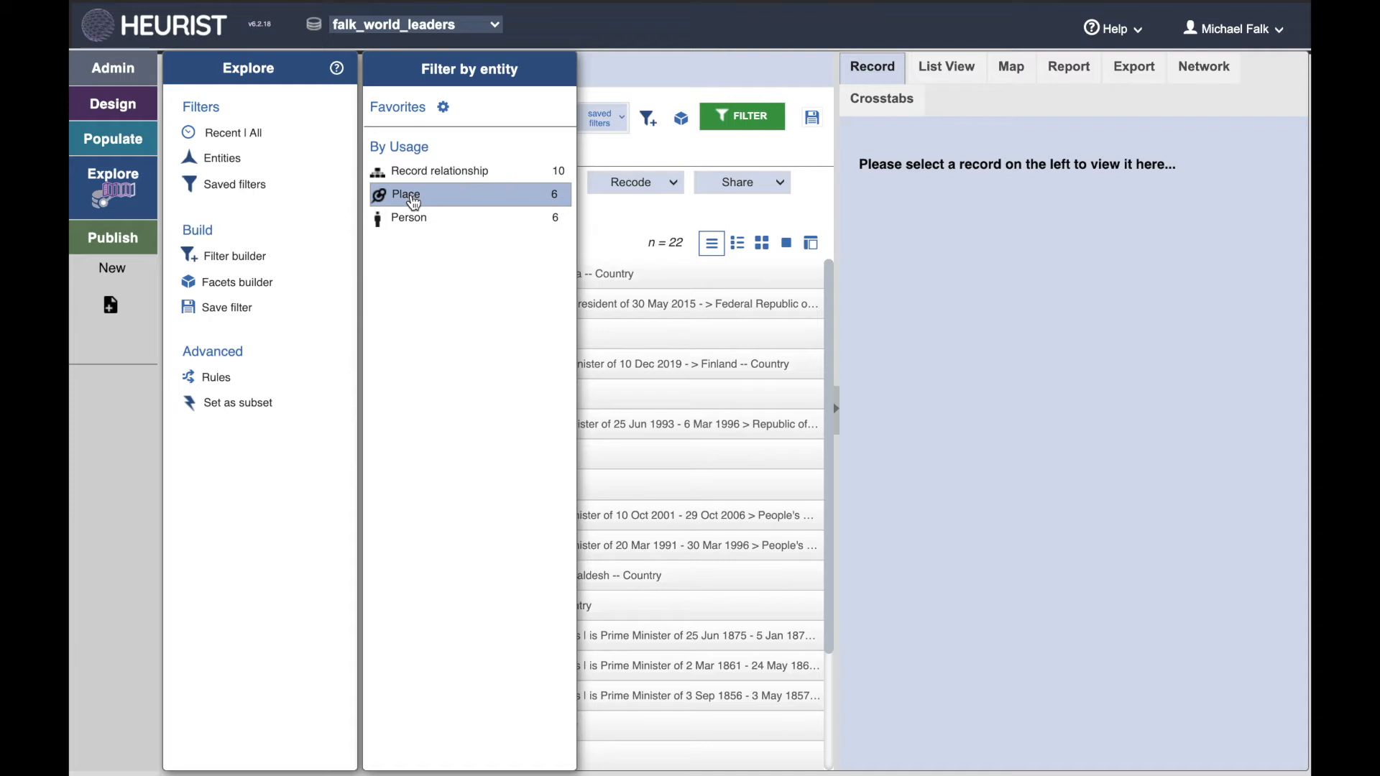
click(413, 202)
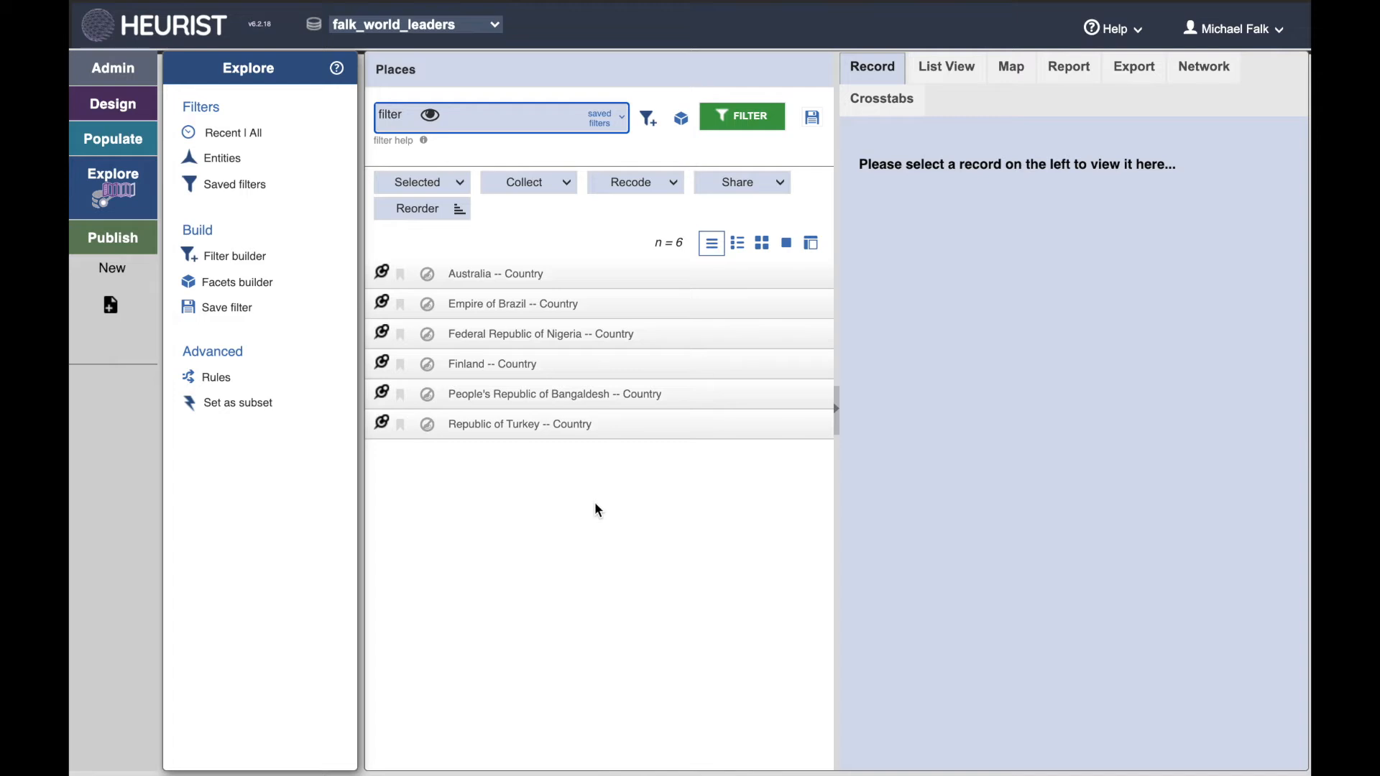
click(564, 337)
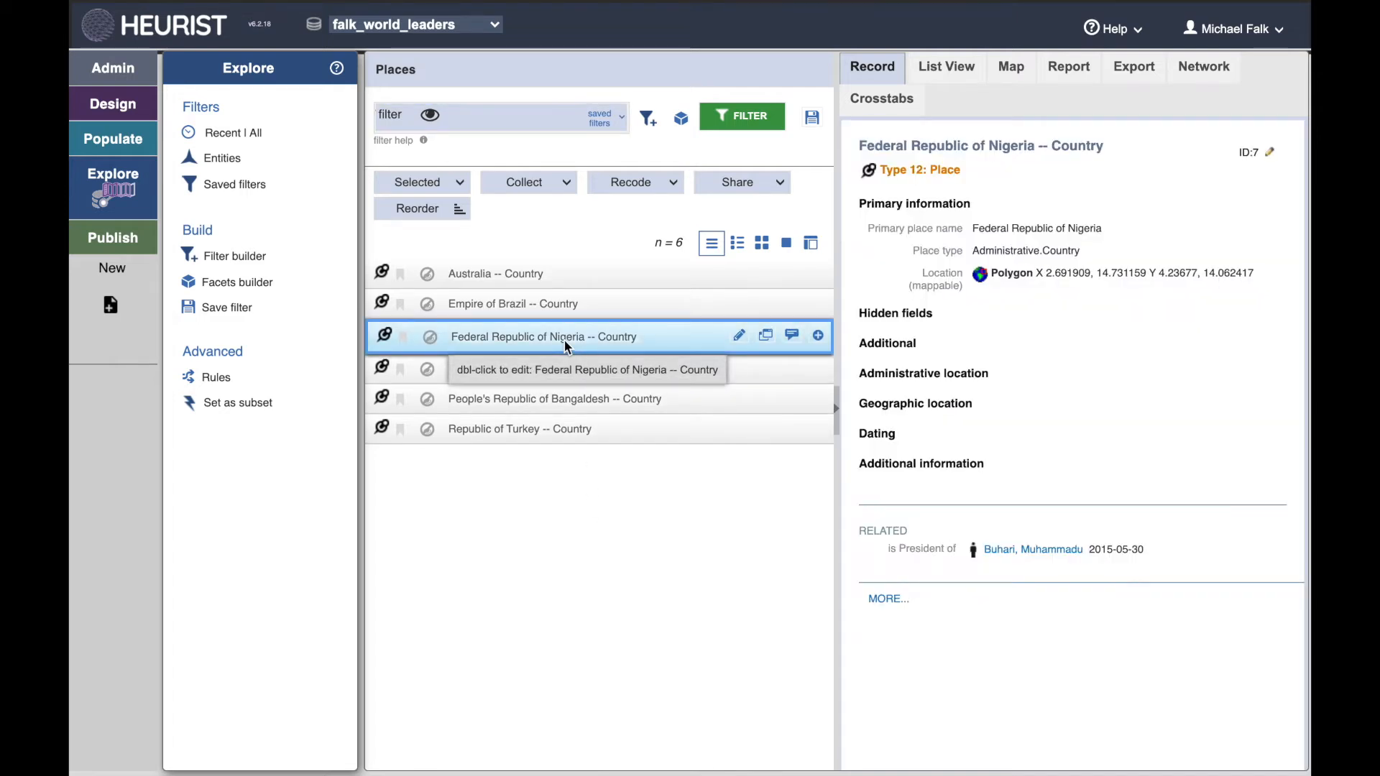
Step: Filter the records to Person entities and view the Çiller, Tansu and Zia, Khaleda records
mouse_move(224, 162)
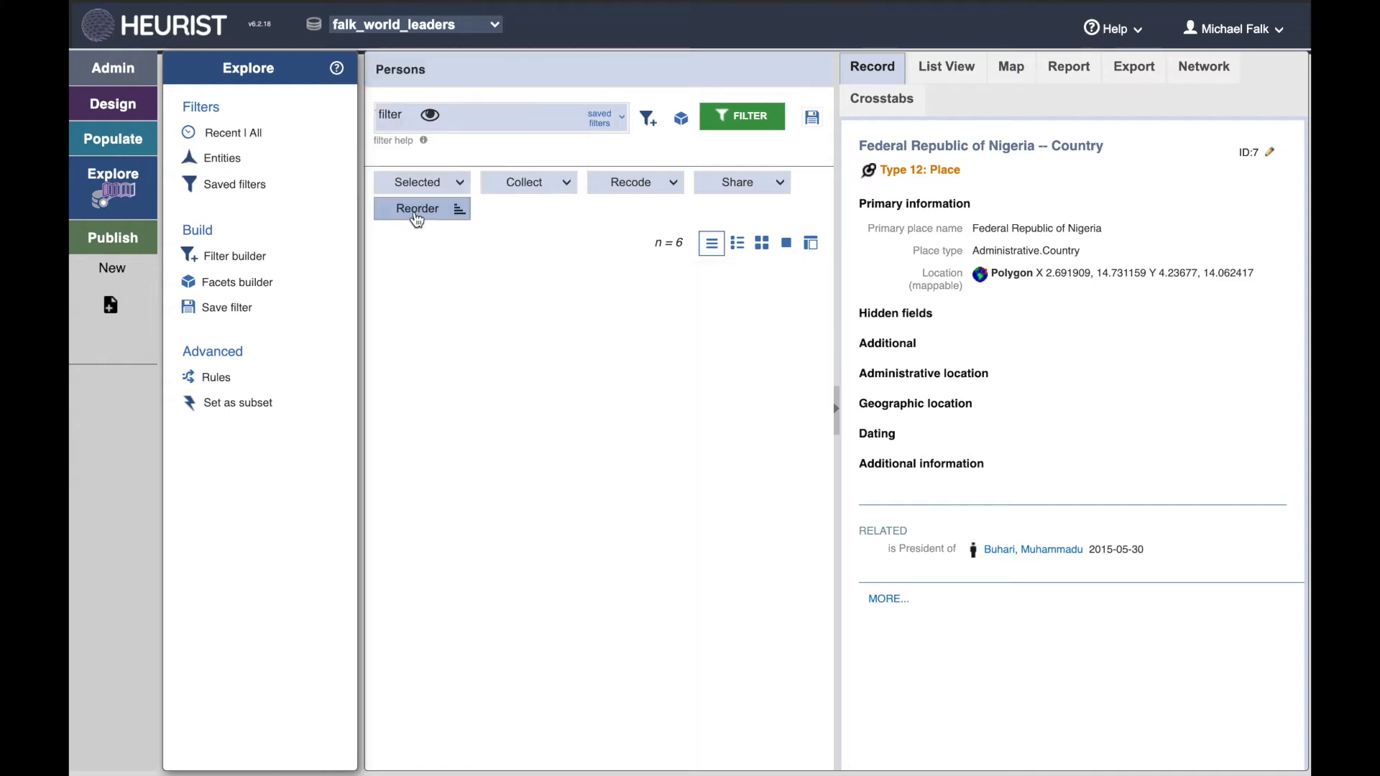
click(414, 216)
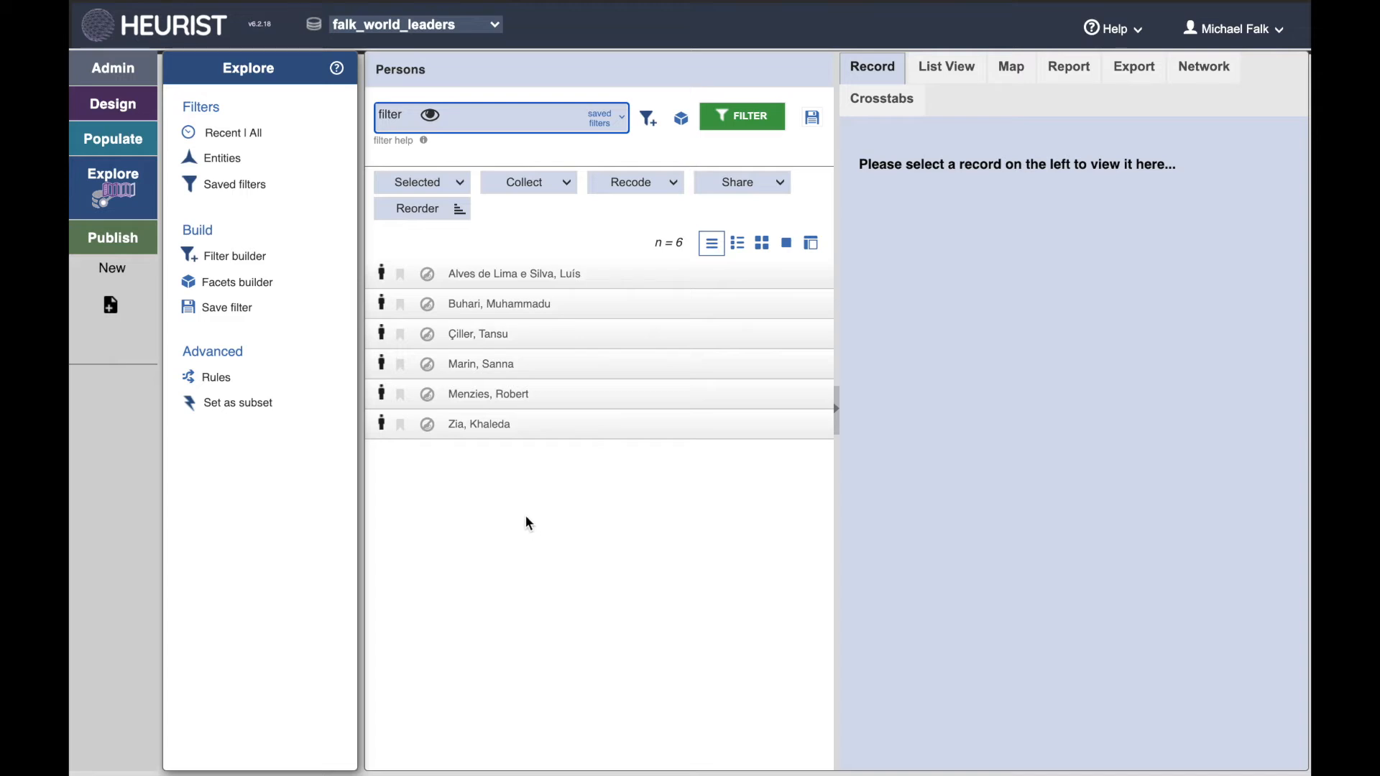
click(481, 336)
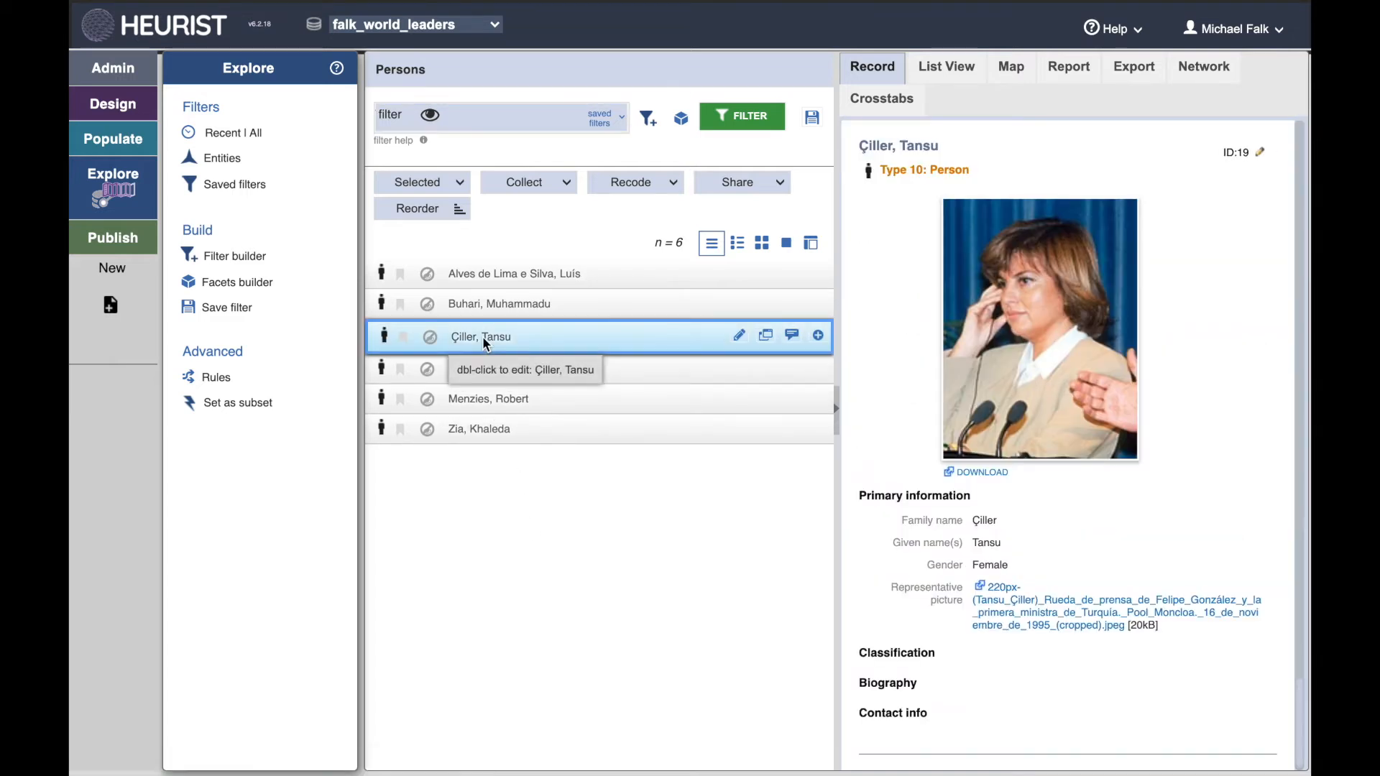
click(541, 429)
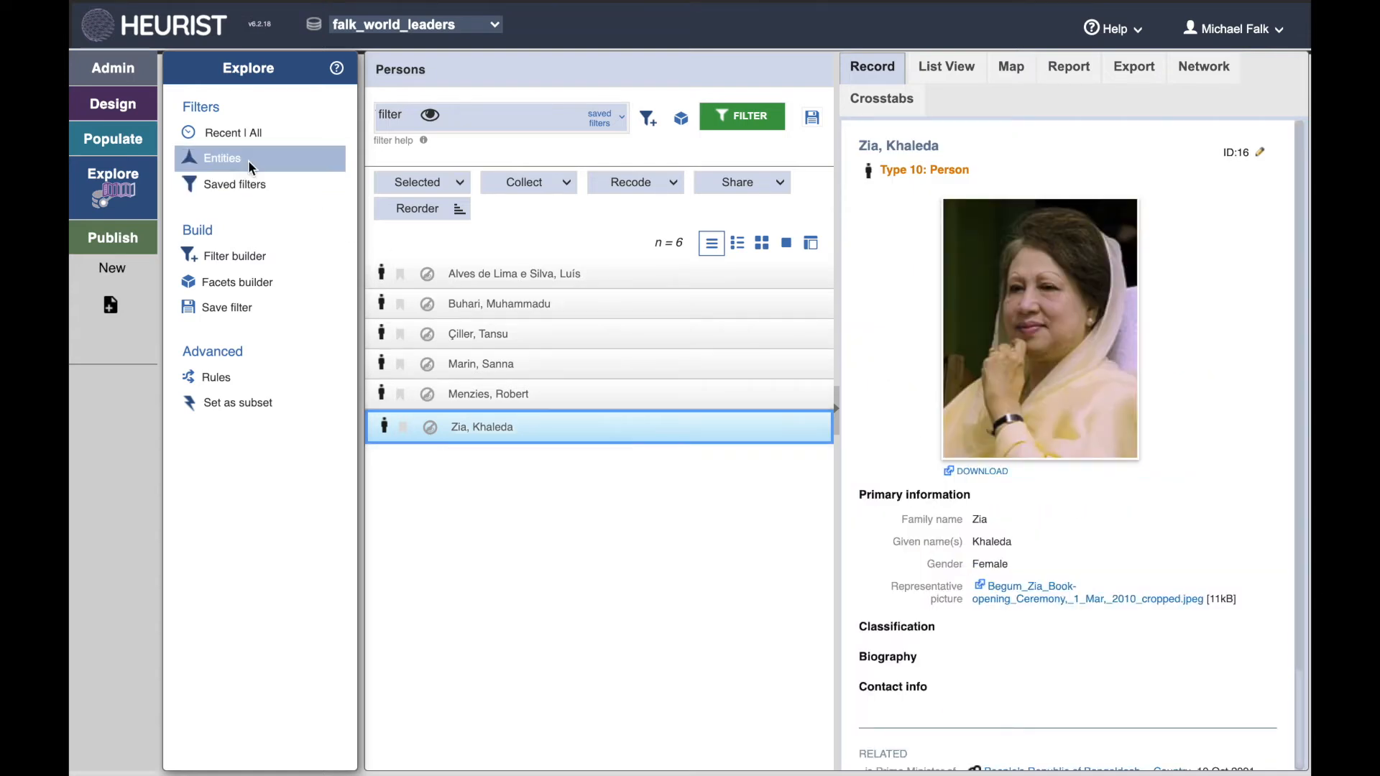
Step: Filter the records to Record relationship entities and view the first relationship record
mouse_move(251, 166)
click(403, 171)
mouse_move(406, 181)
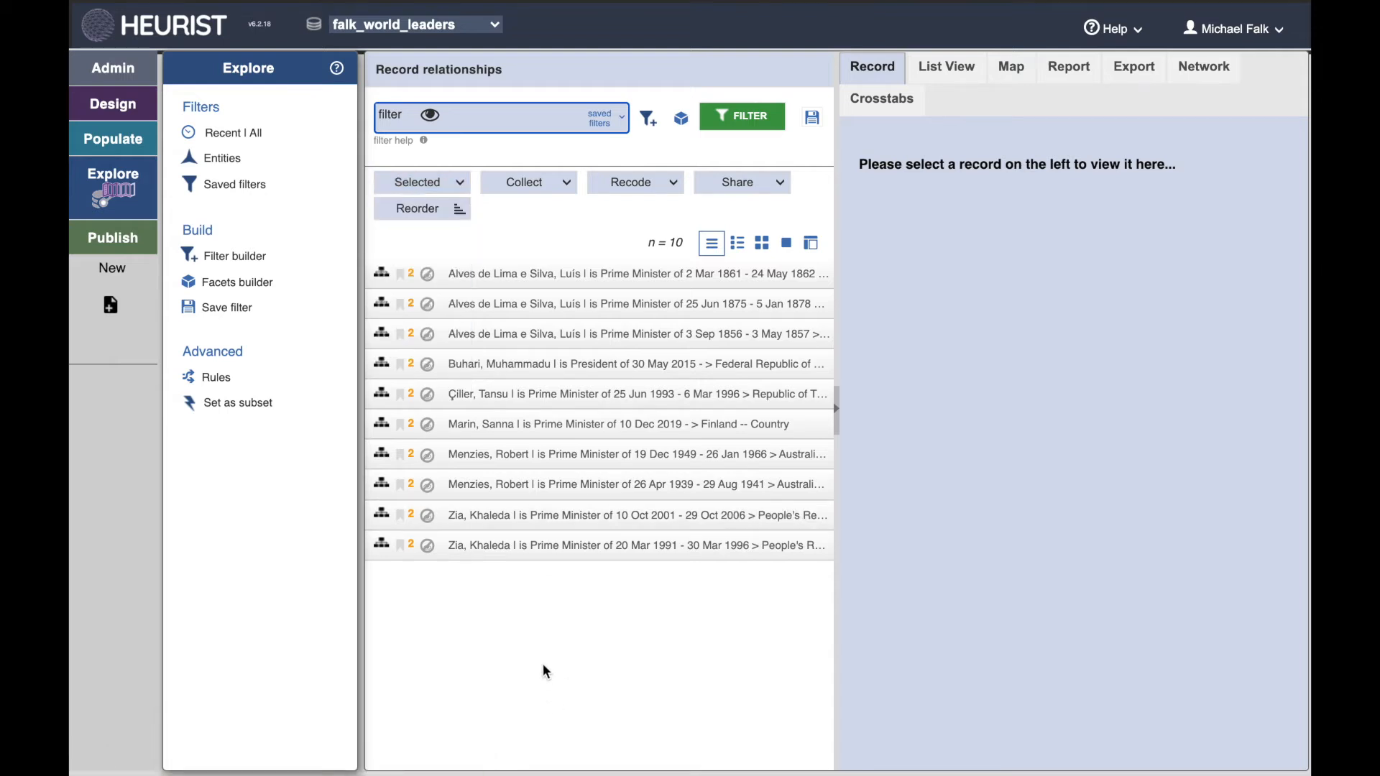
click(520, 273)
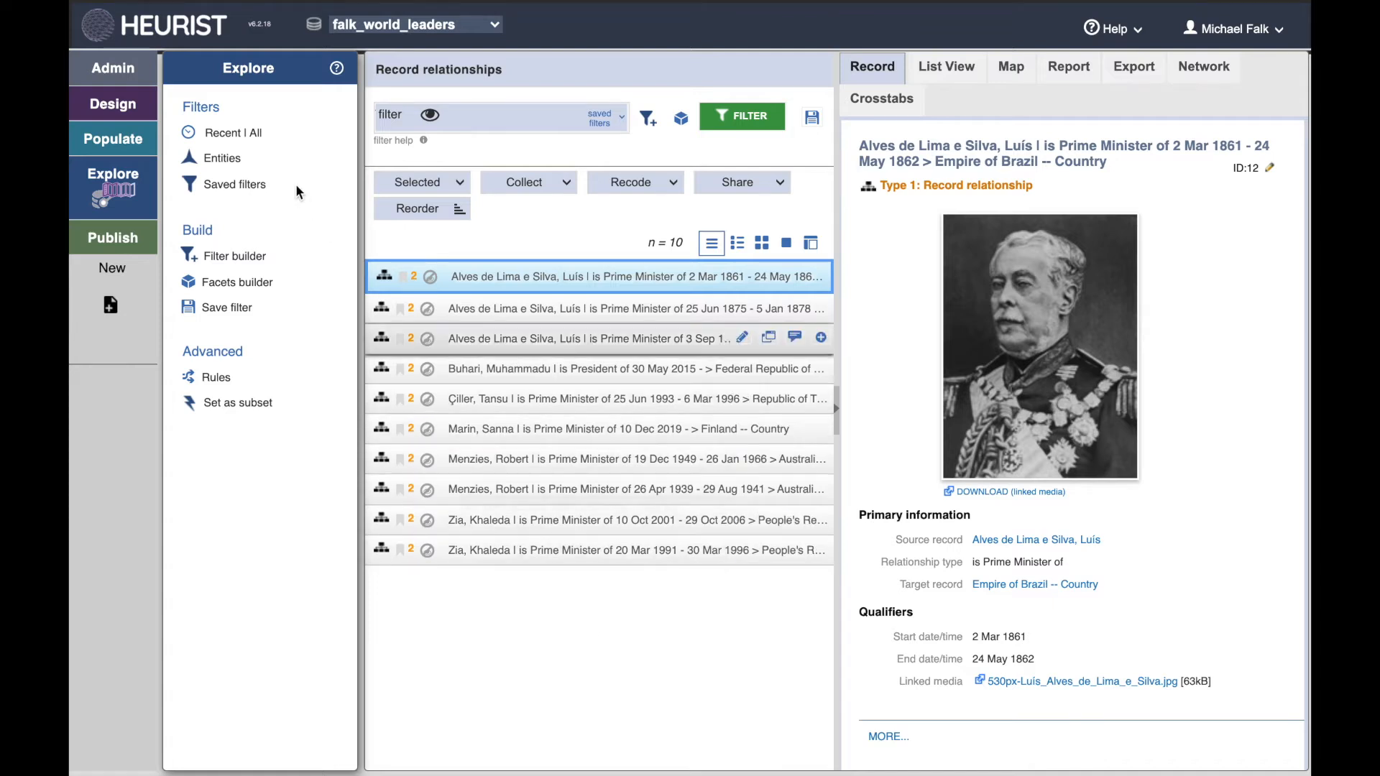
Step: Show all records on the map view and inspect the map objects found at Australia
click(236, 144)
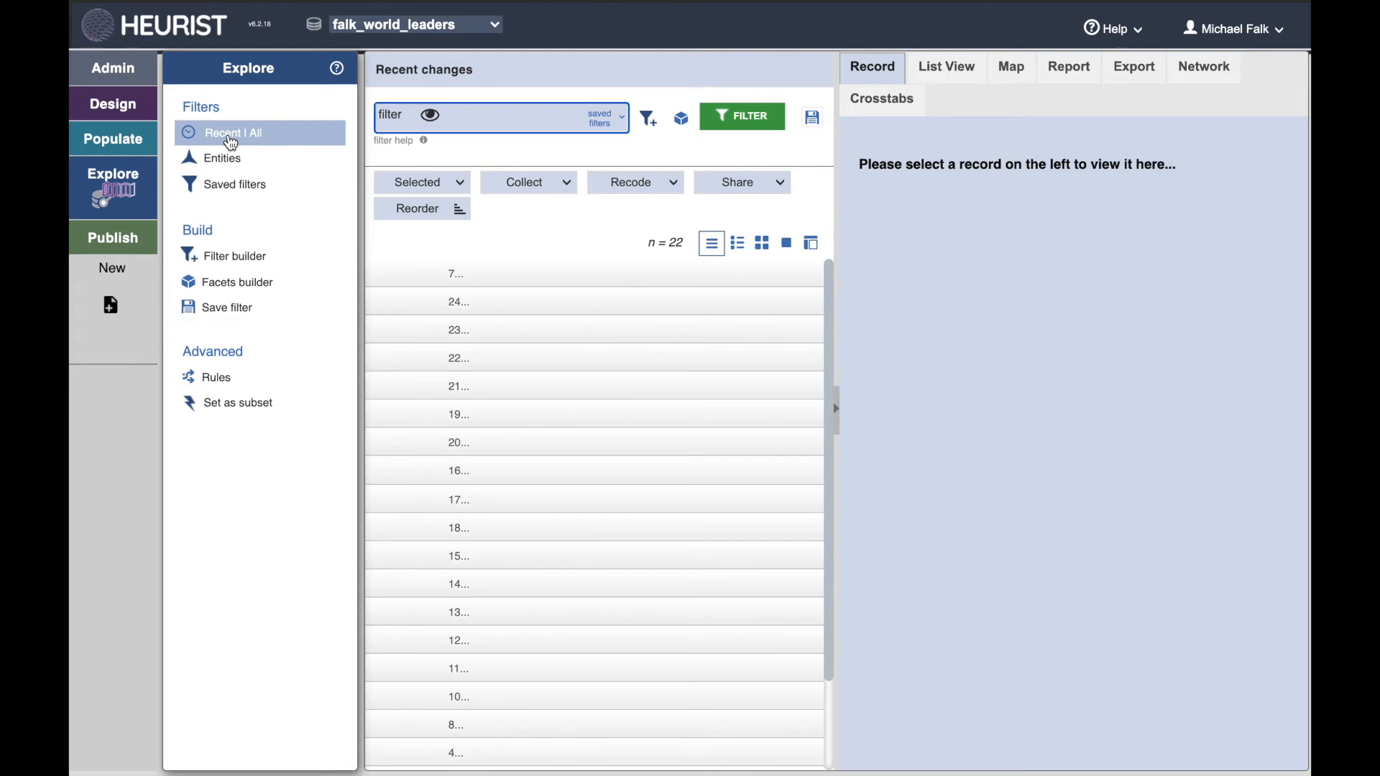
click(260, 143)
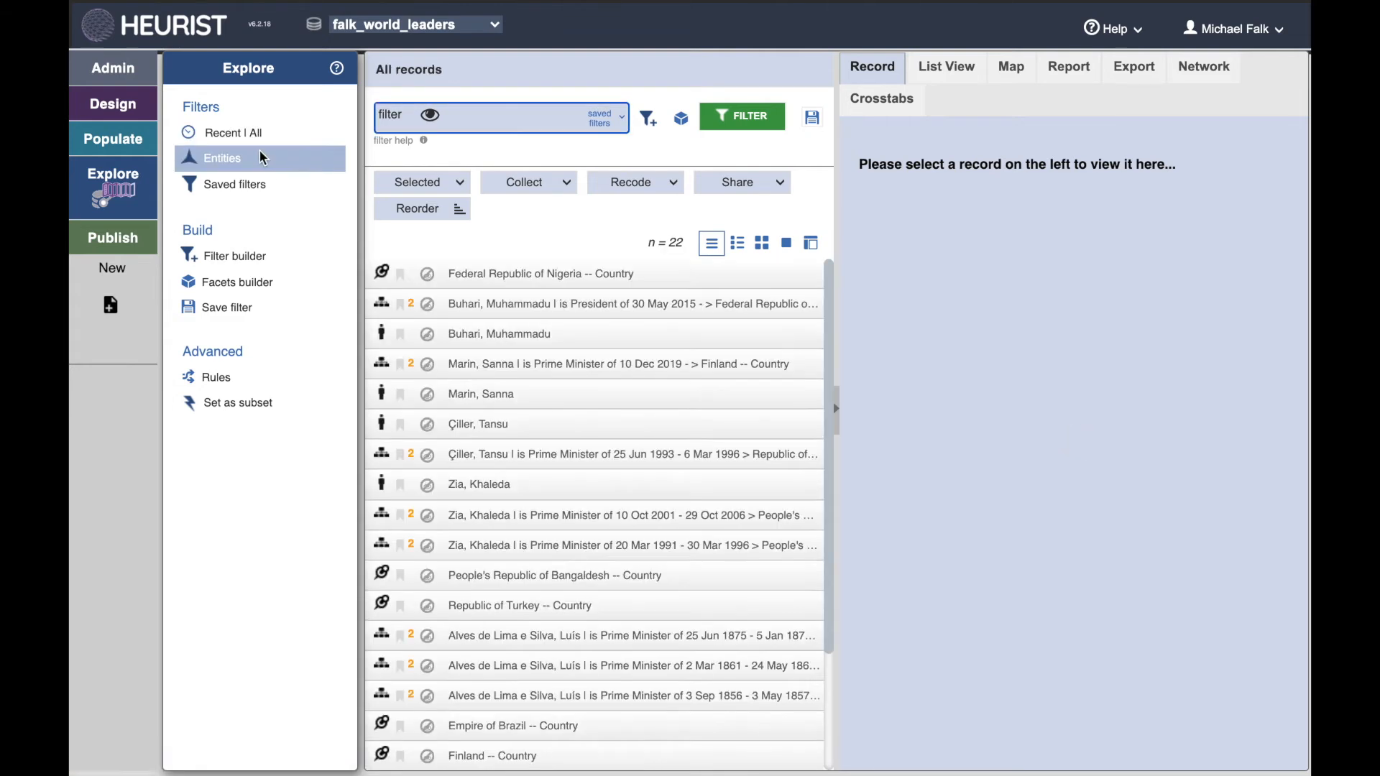
click(1008, 72)
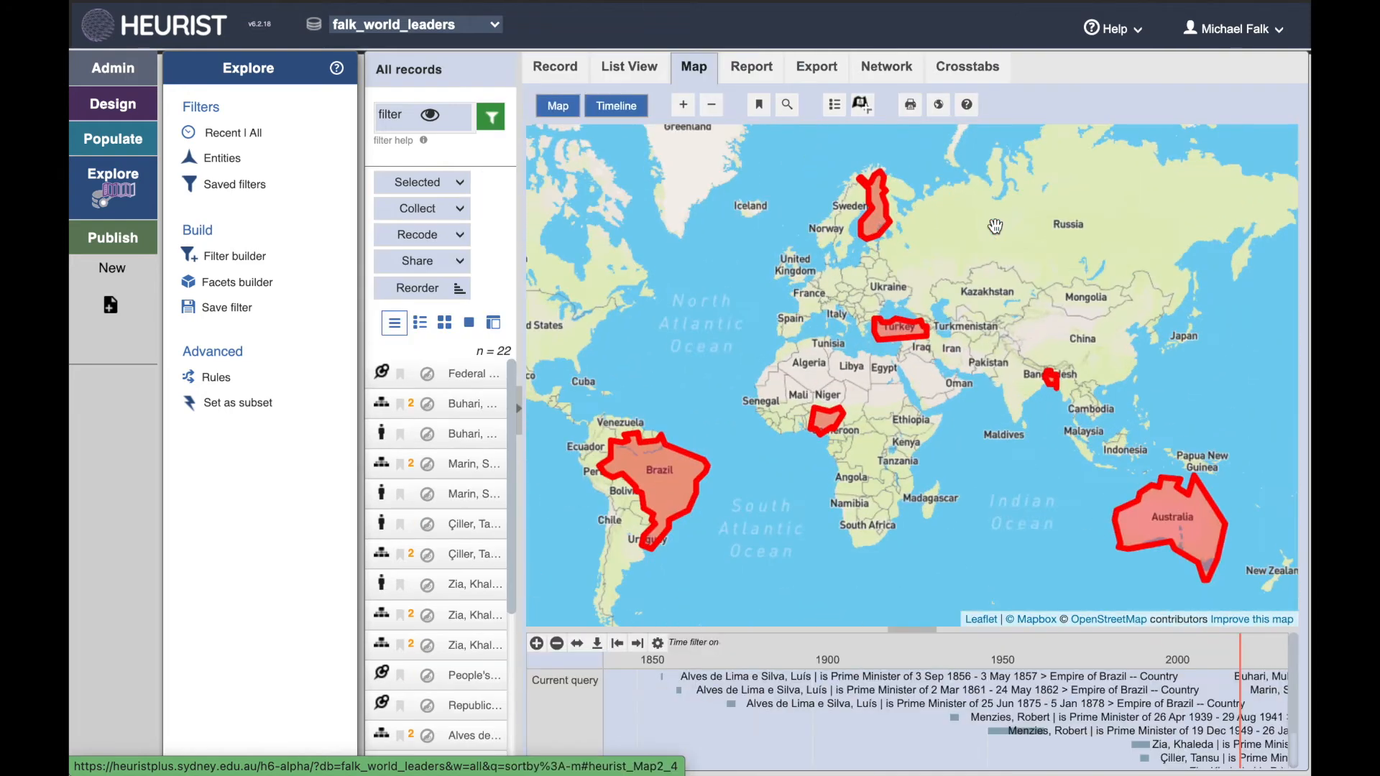
click(1171, 531)
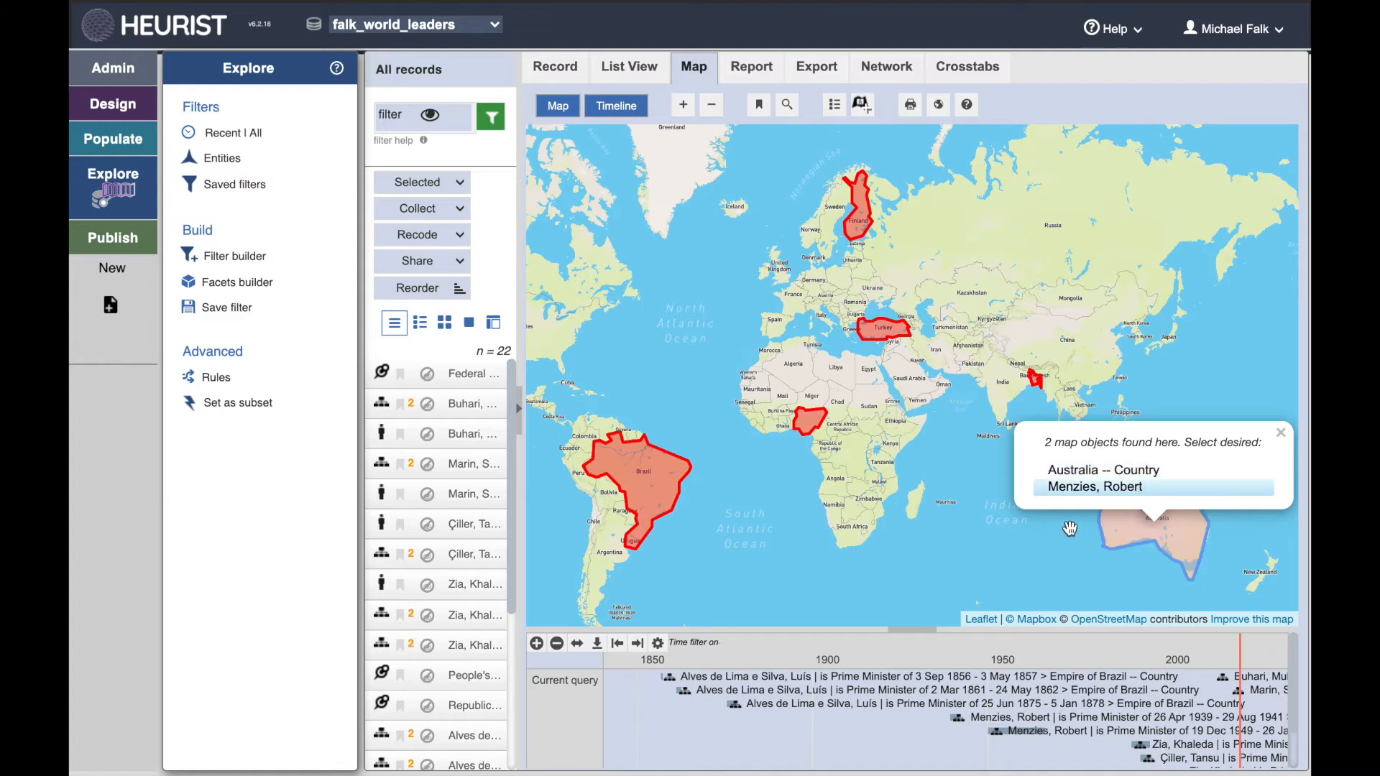
click(1281, 434)
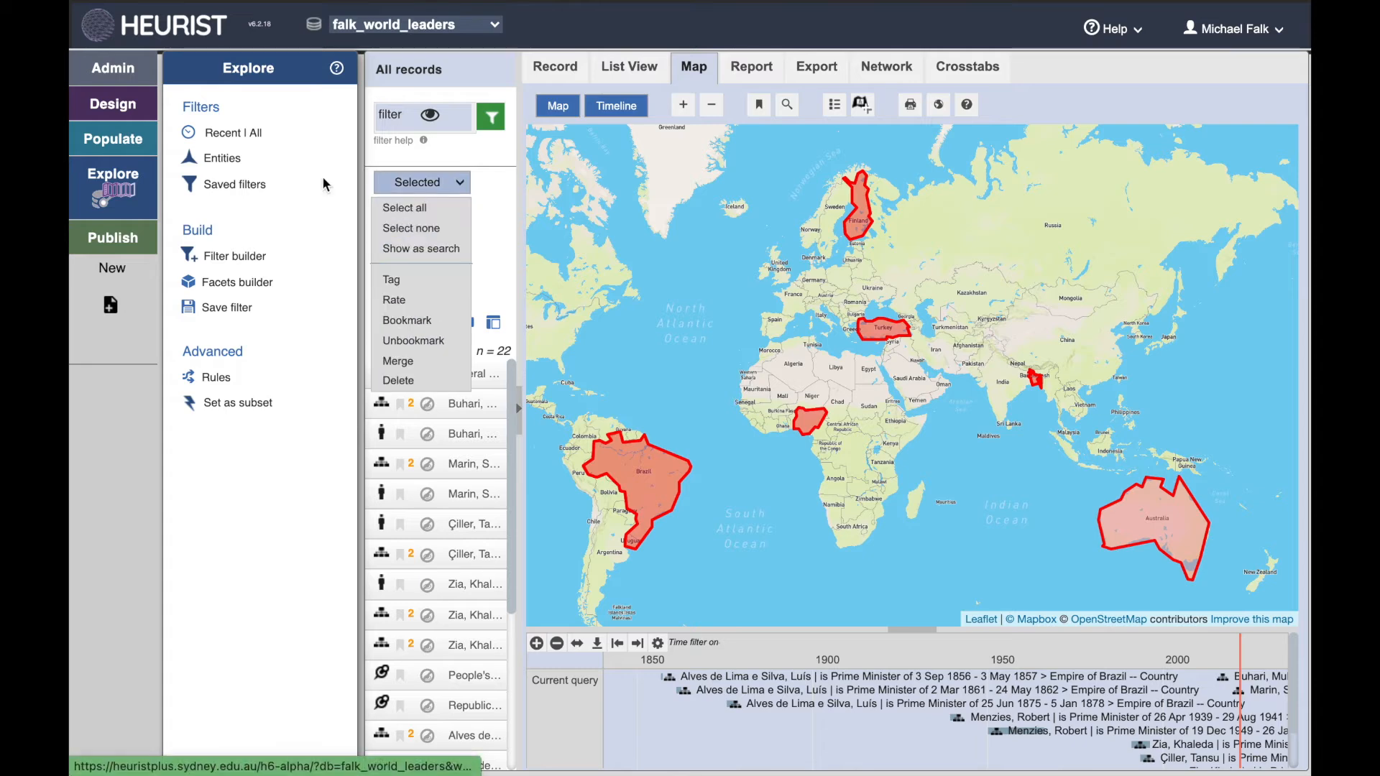
Step: Filter the map to Person entities and inspect the leader popups for Australia and Nigeria
click(216, 165)
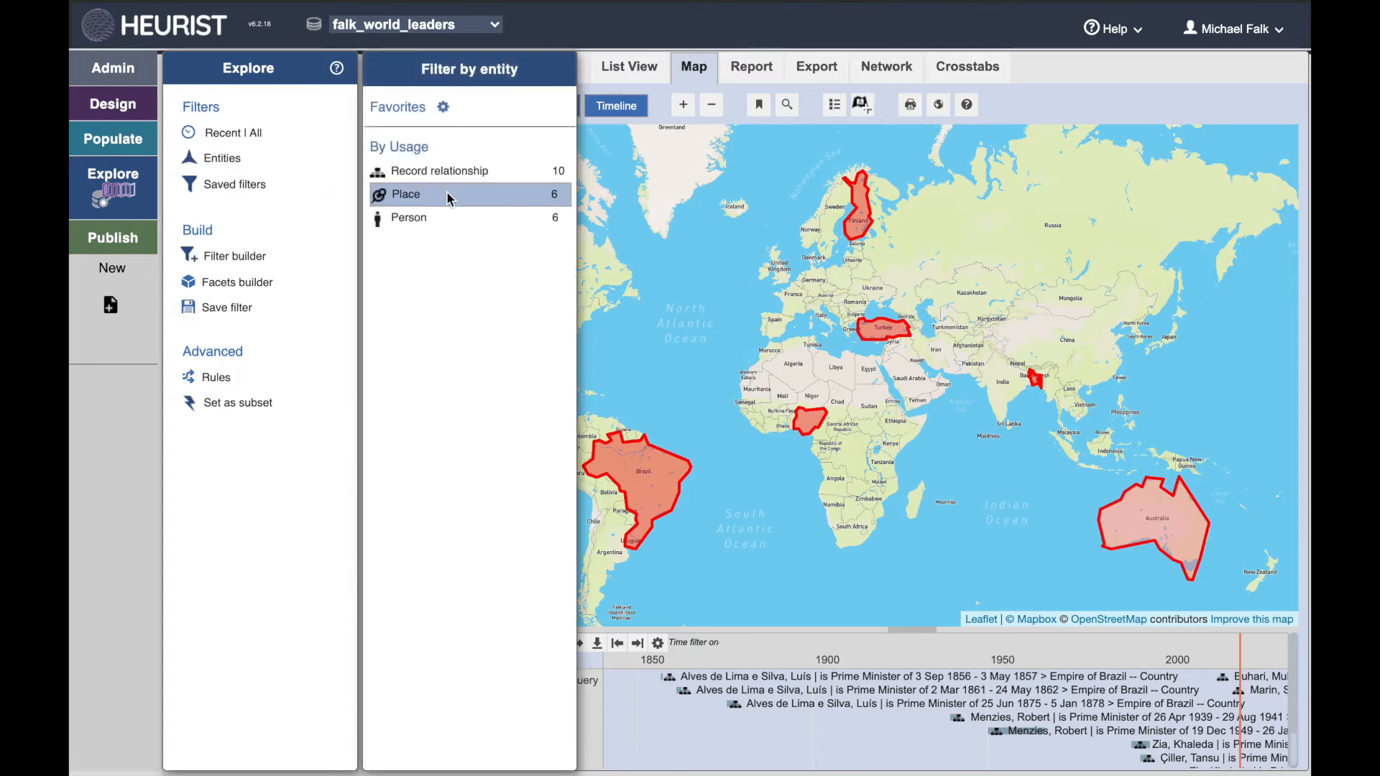
click(410, 222)
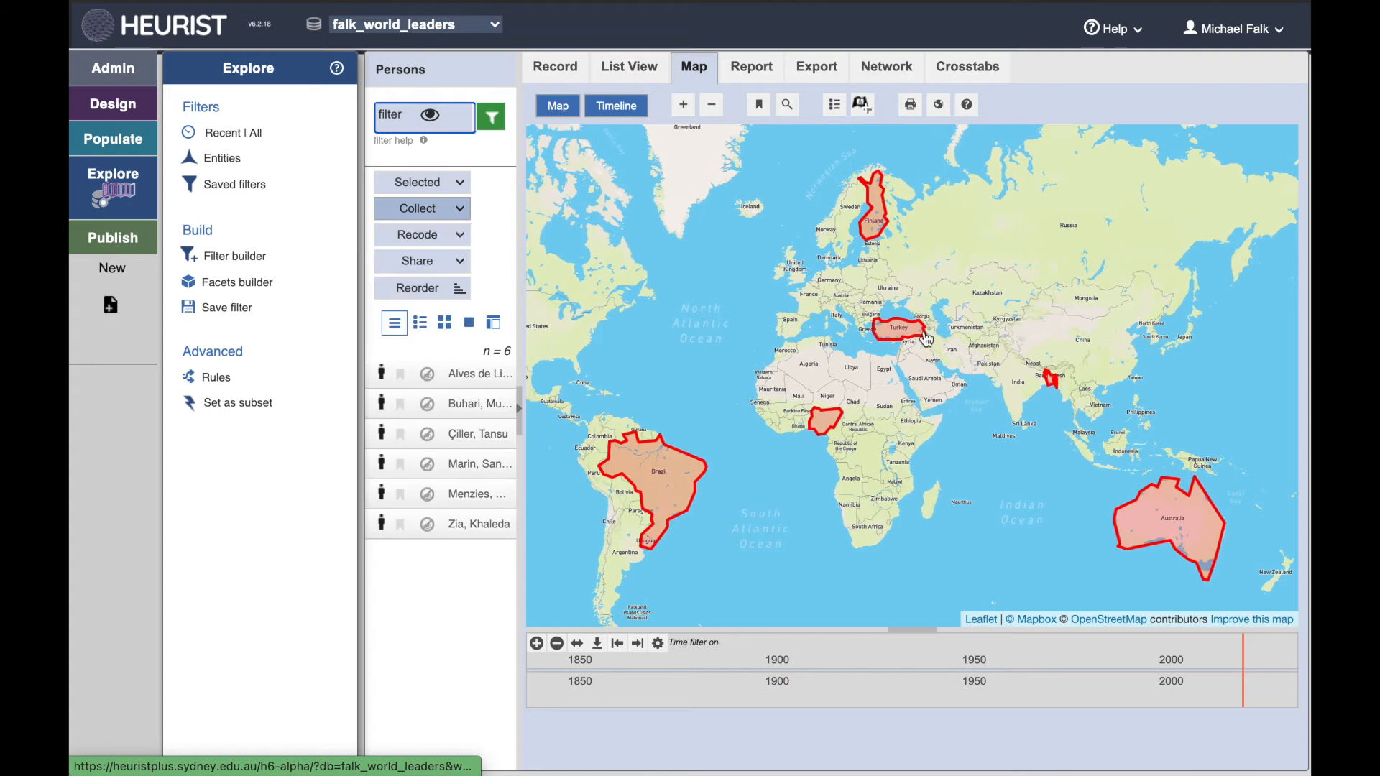
click(1177, 504)
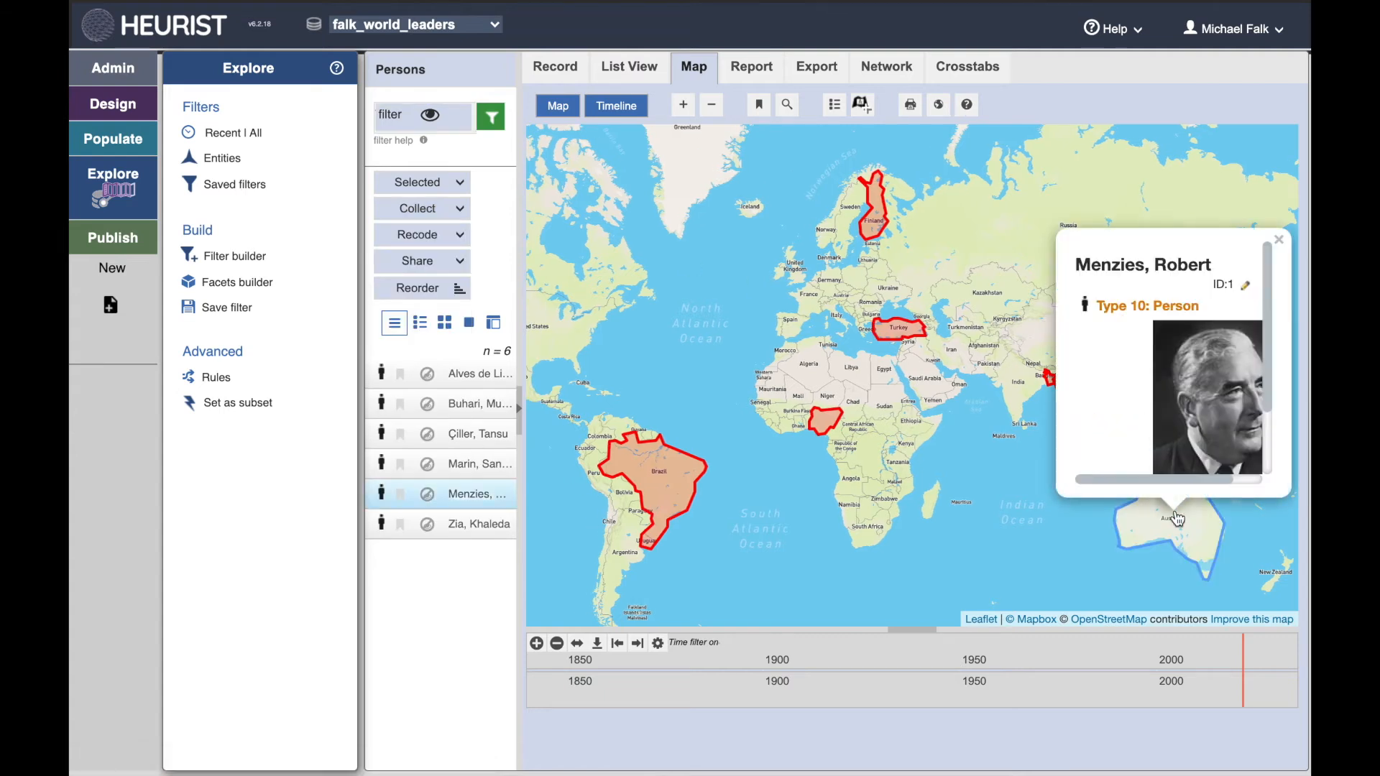
scroll(1110, 405, down, 3)
drag(1183, 480, 1148, 483)
click(1103, 471)
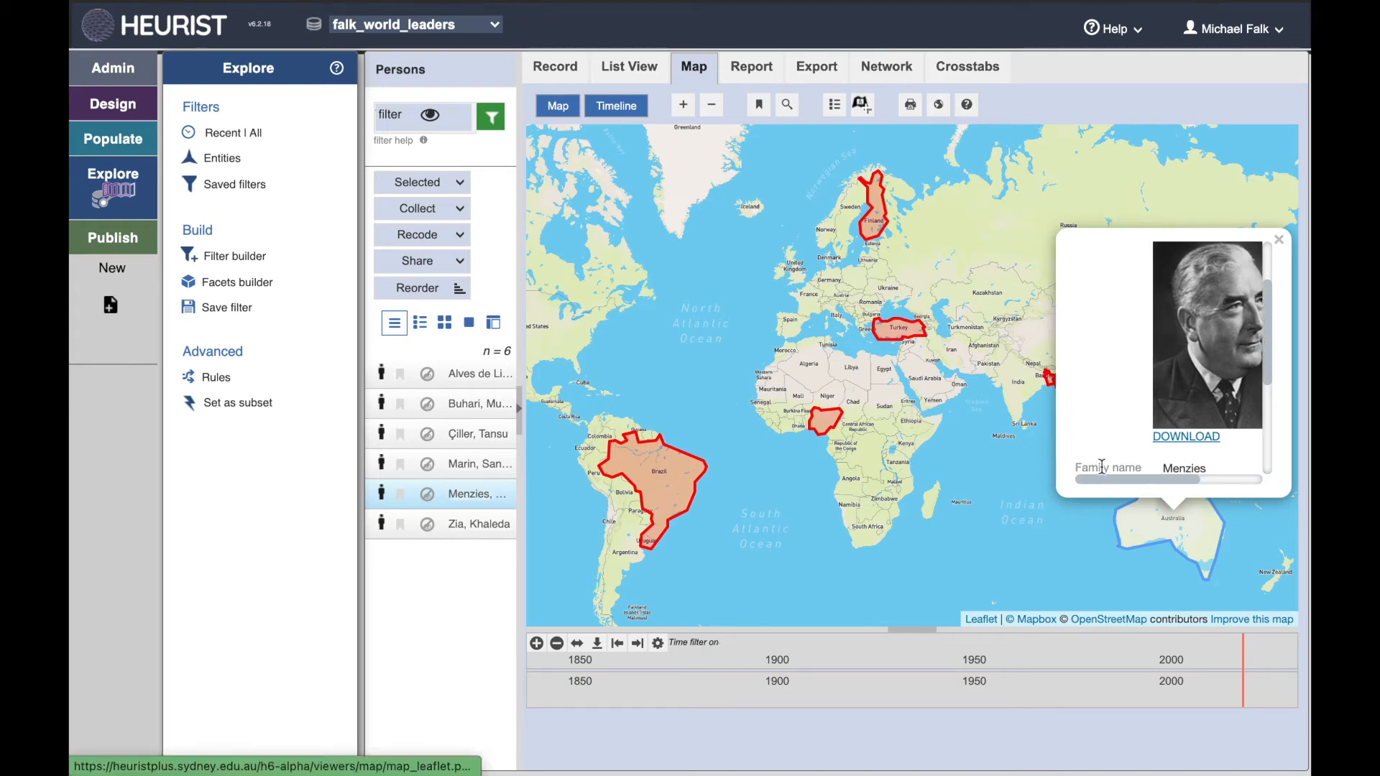
scroll(1100, 417, down, 3)
scroll(1127, 459, down, 2)
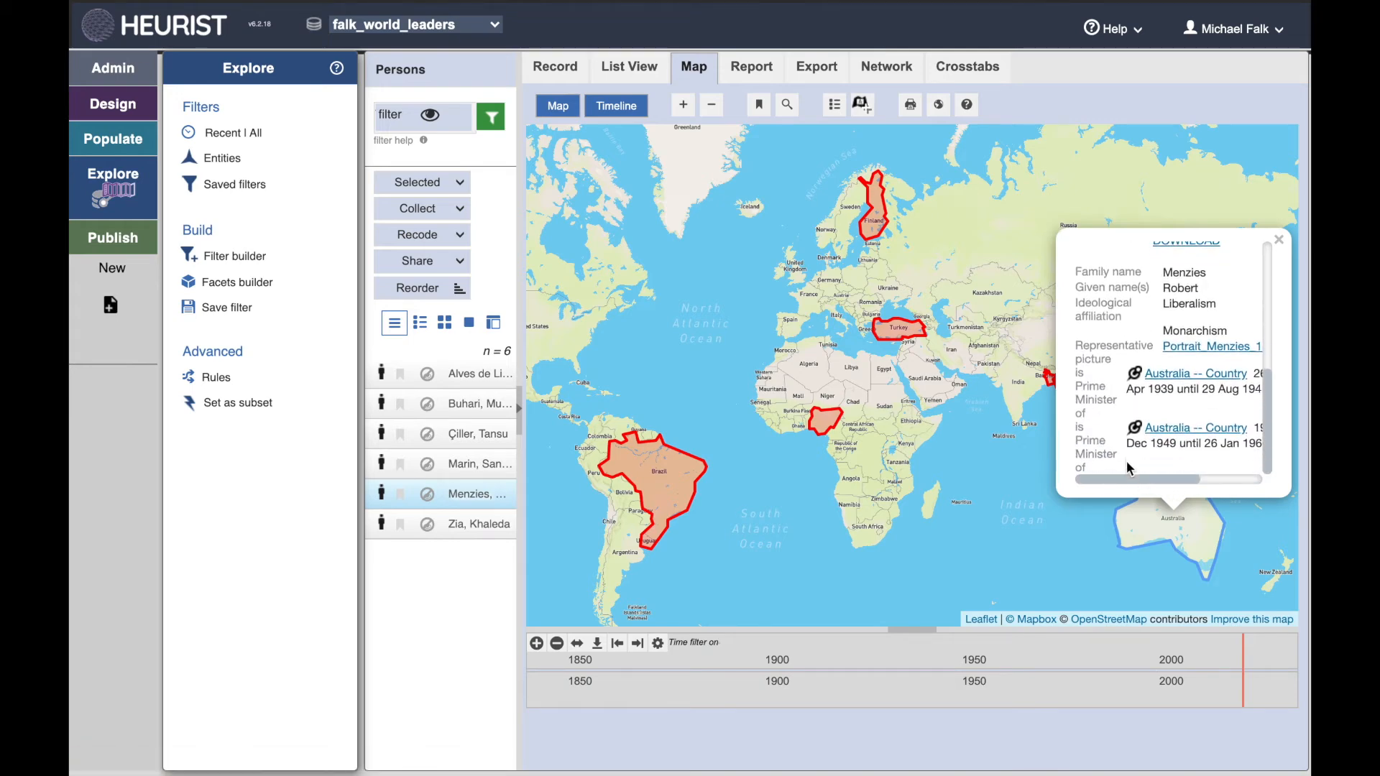
scroll(1128, 477, right, 1)
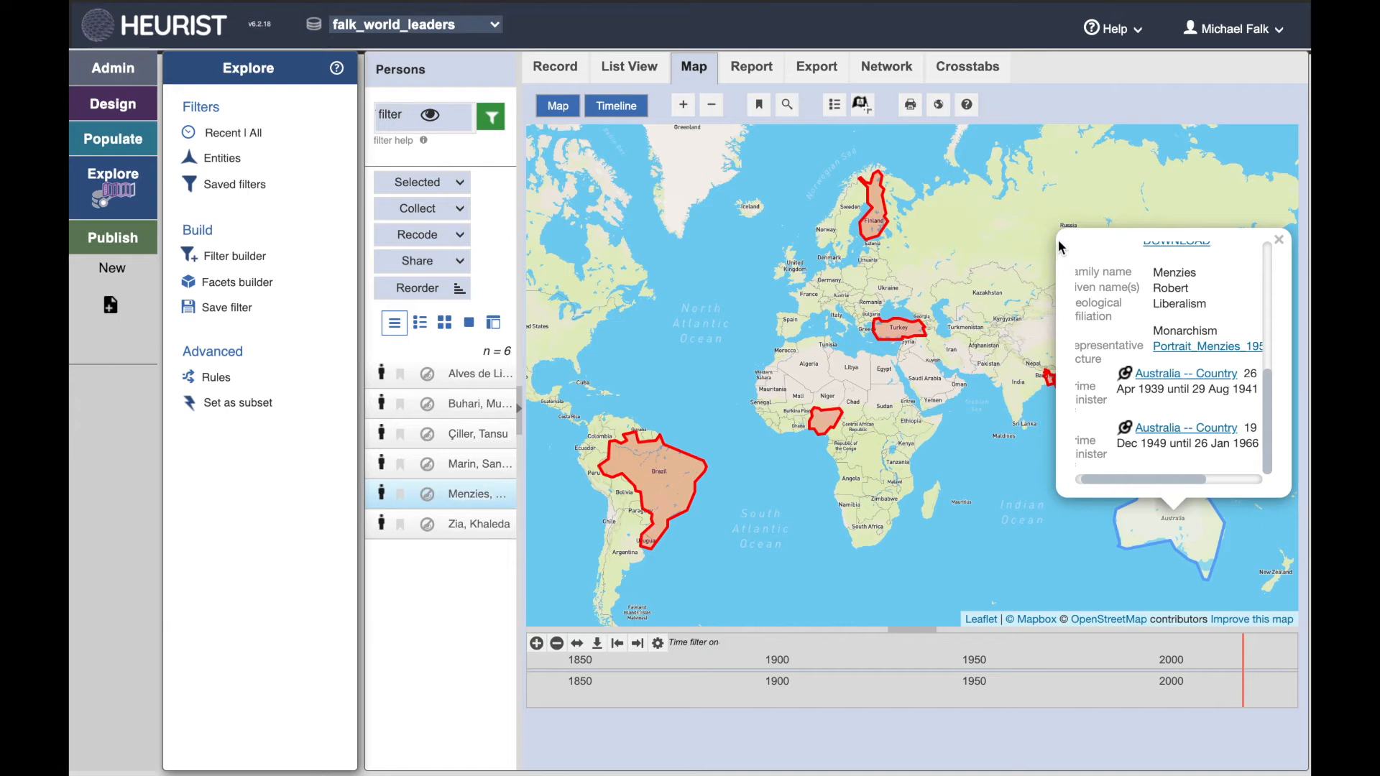
drag(1166, 476, 1138, 480)
click(1023, 479)
click(830, 427)
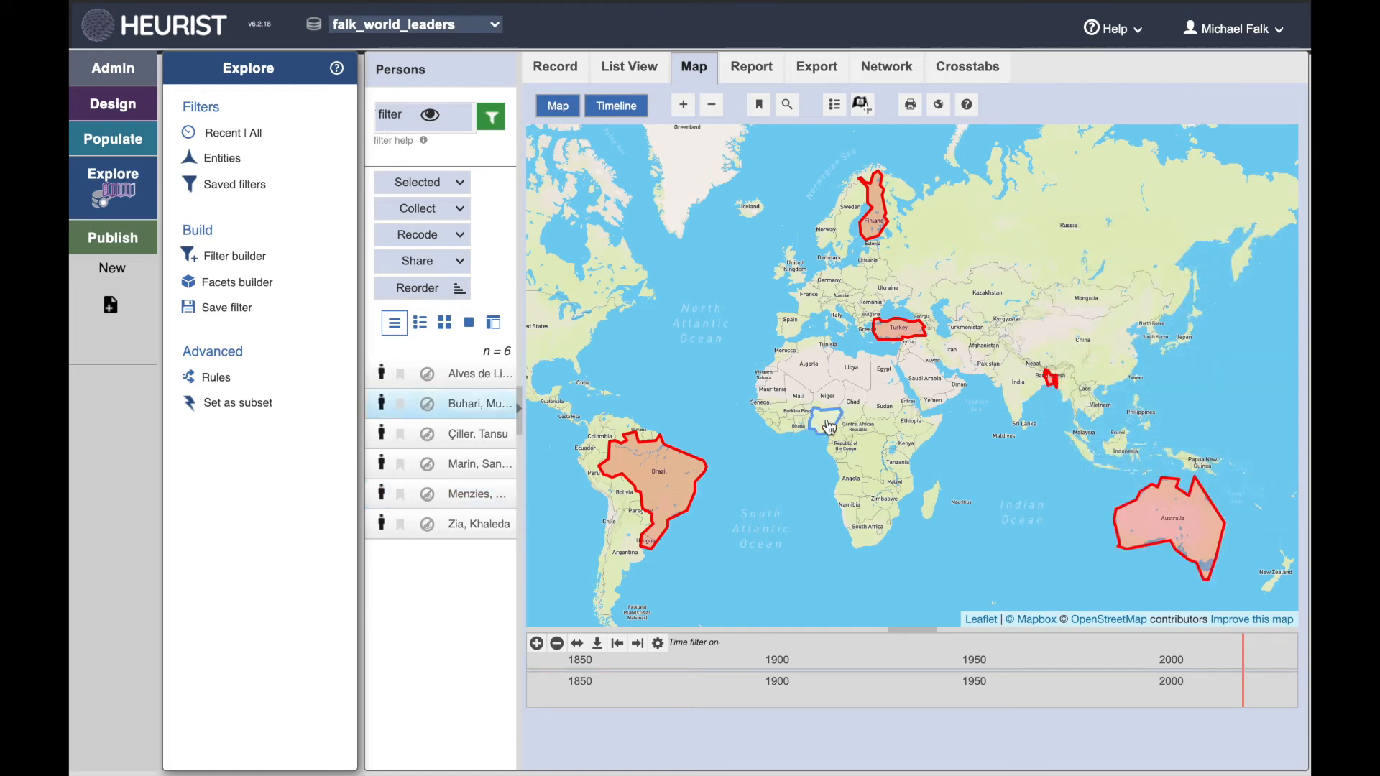
scroll(788, 289, down, 3)
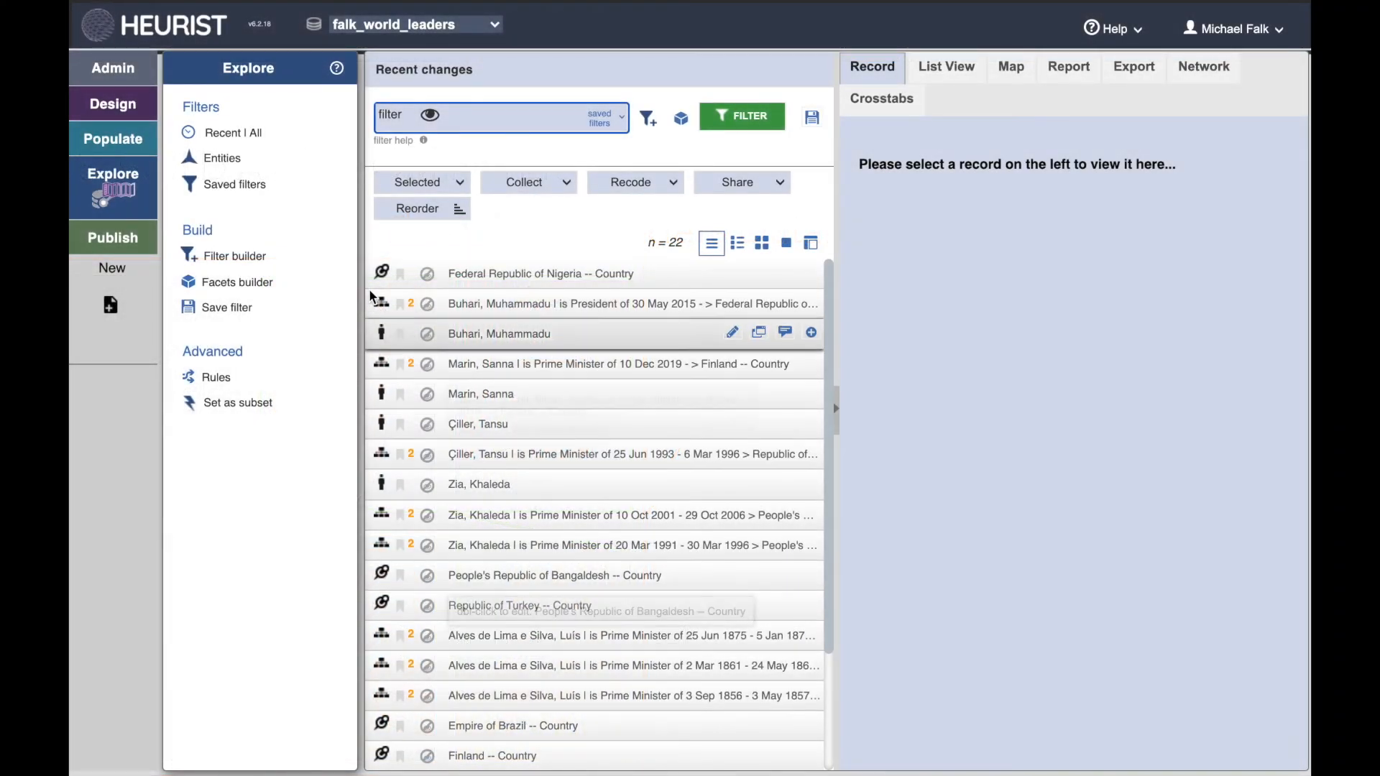
Step: Build a filter for Record relationship records whose End date/time has no data (missing), and run it
click(237, 259)
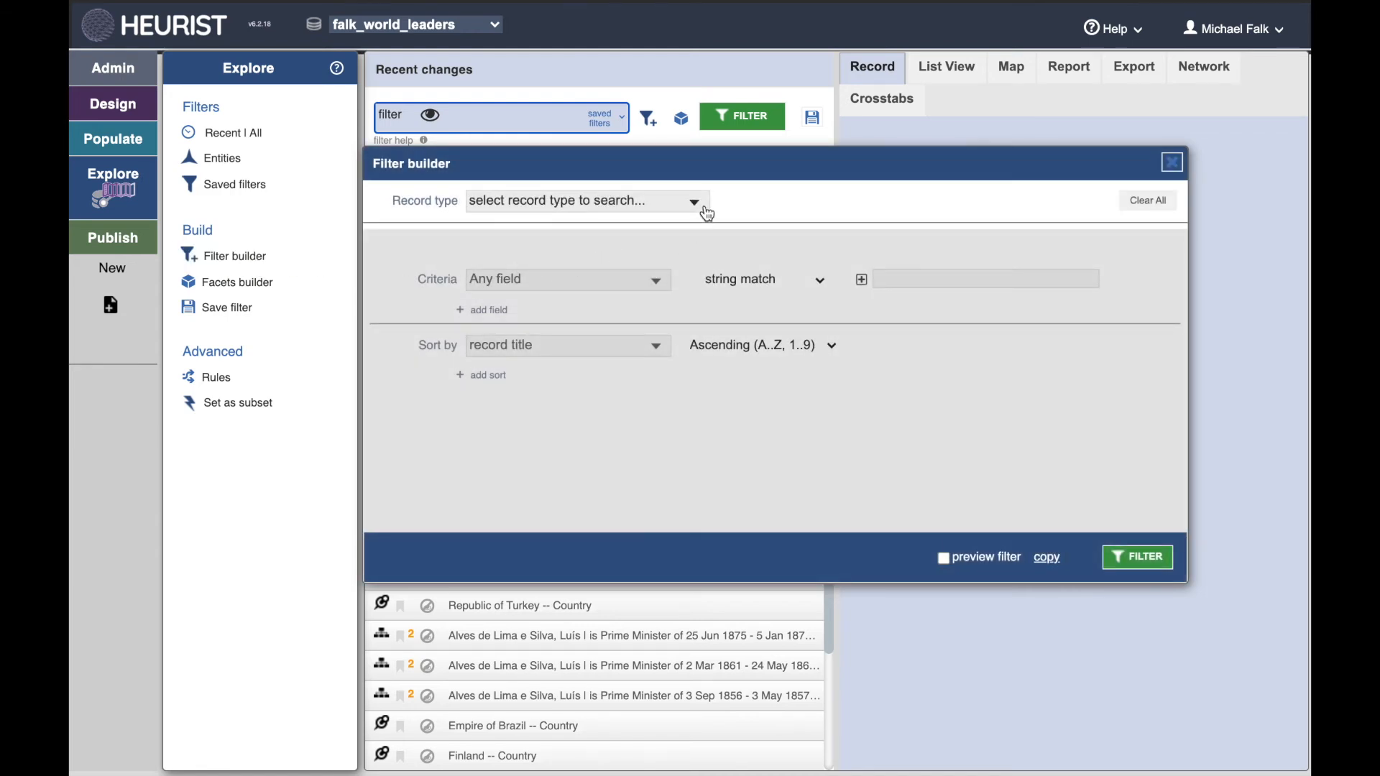
click(697, 205)
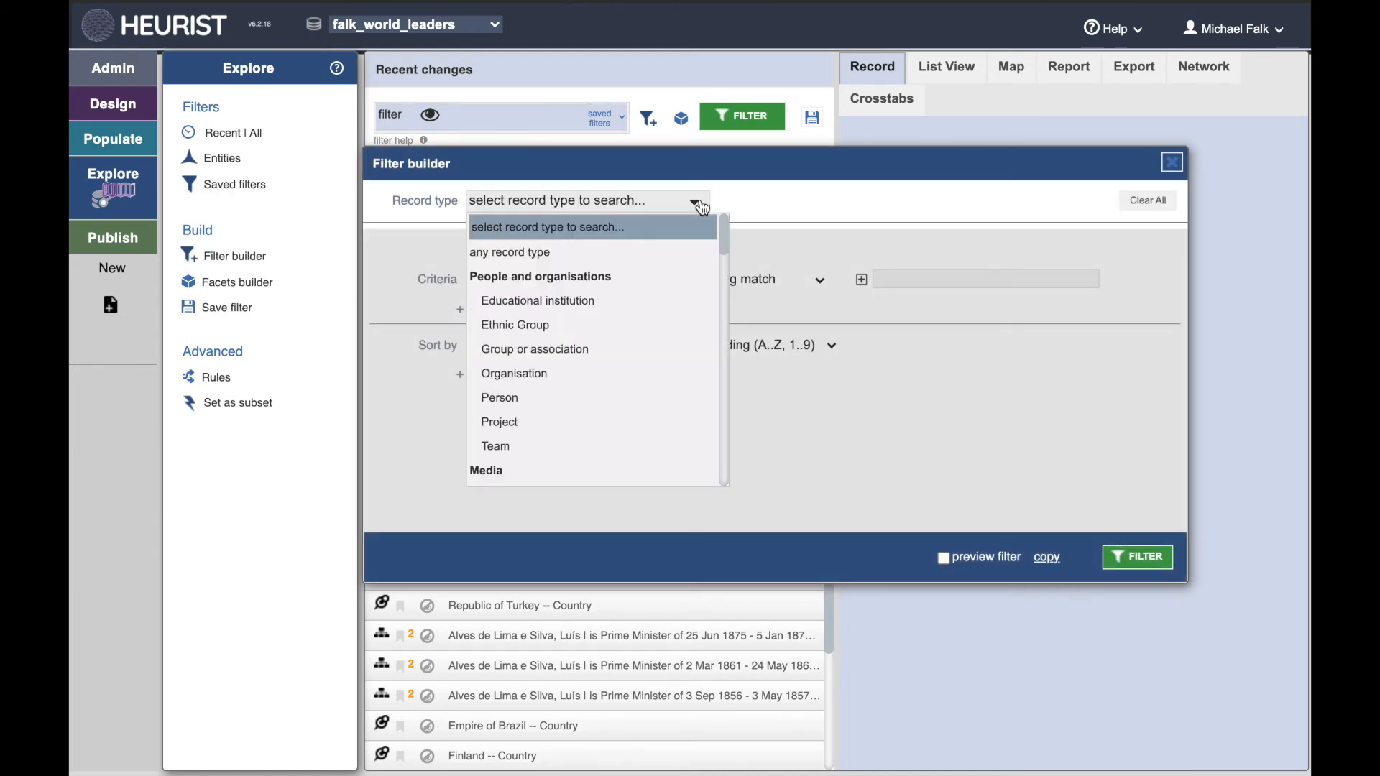
scroll(635, 365, down, 5)
scroll(635, 366, down, 10)
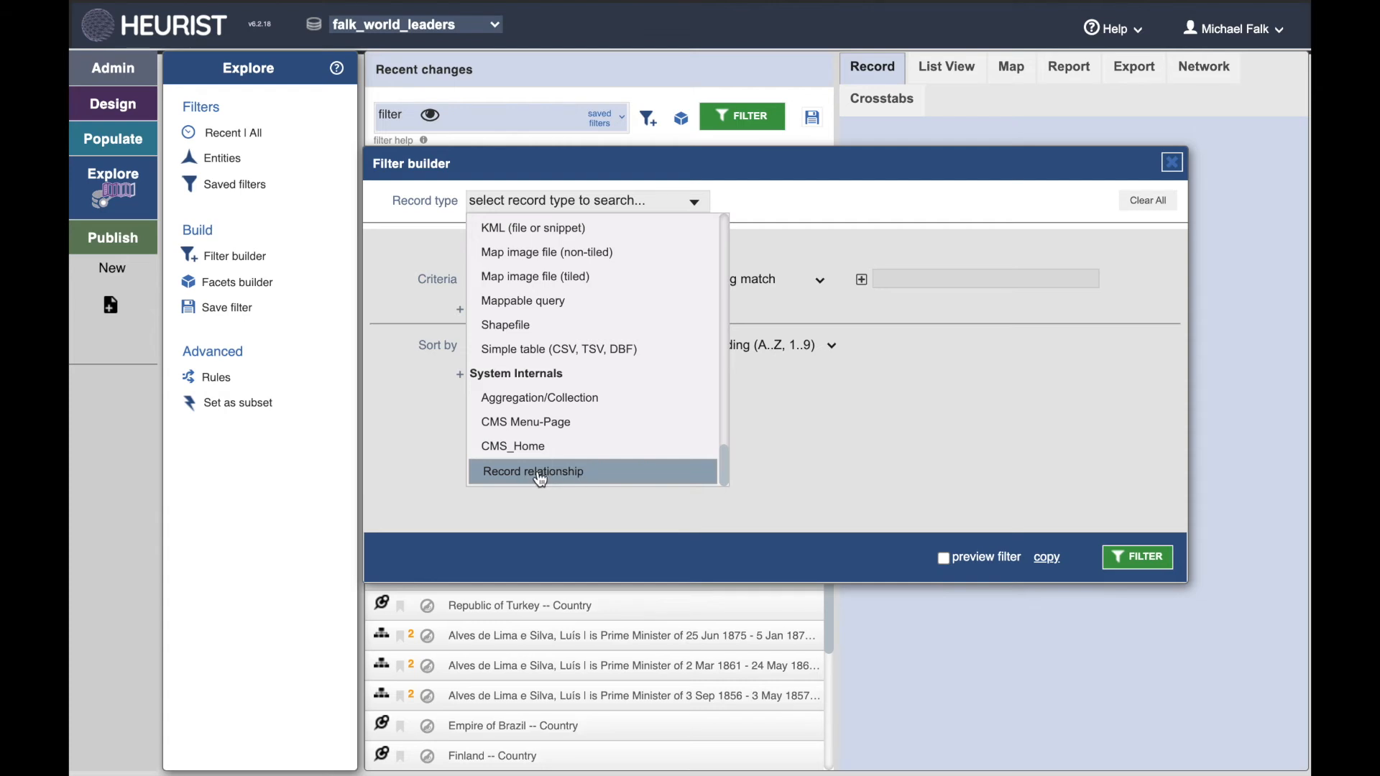
click(540, 474)
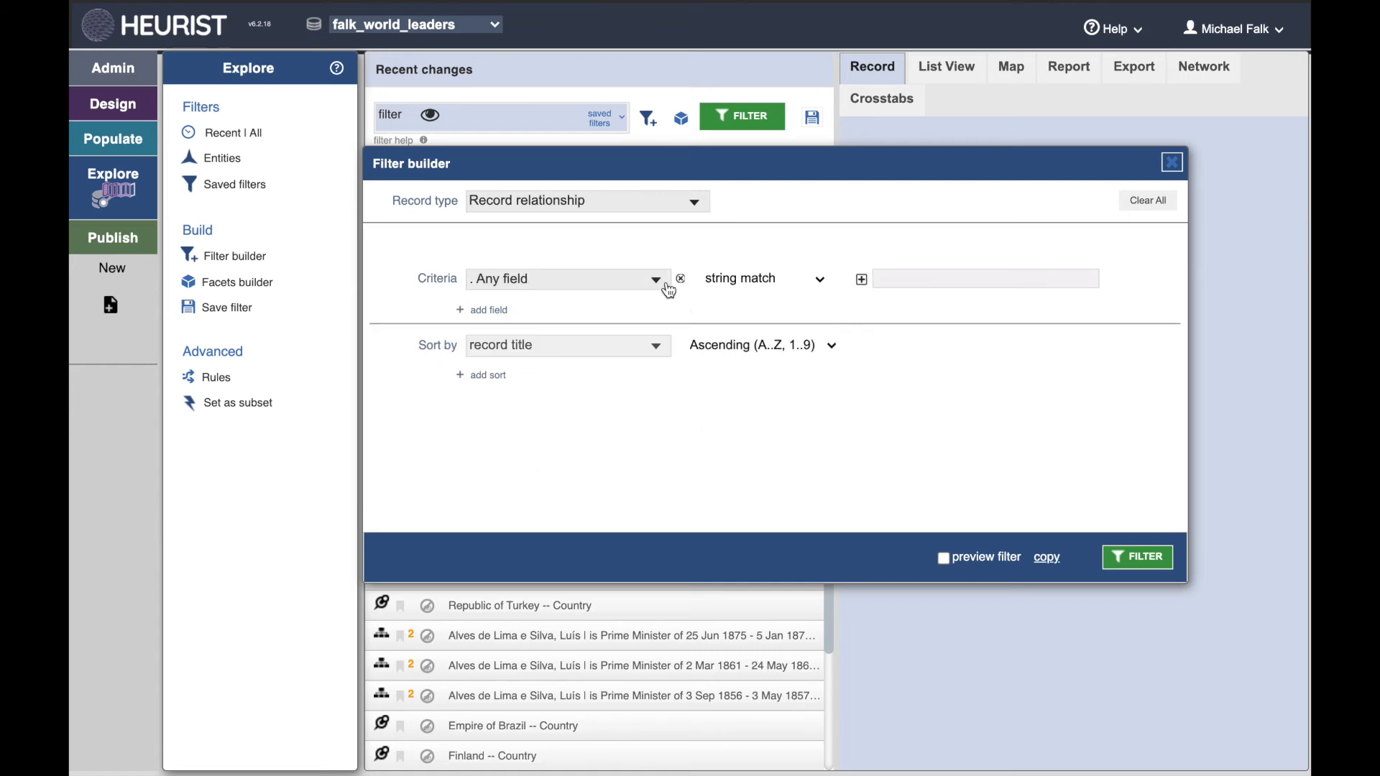
click(657, 280)
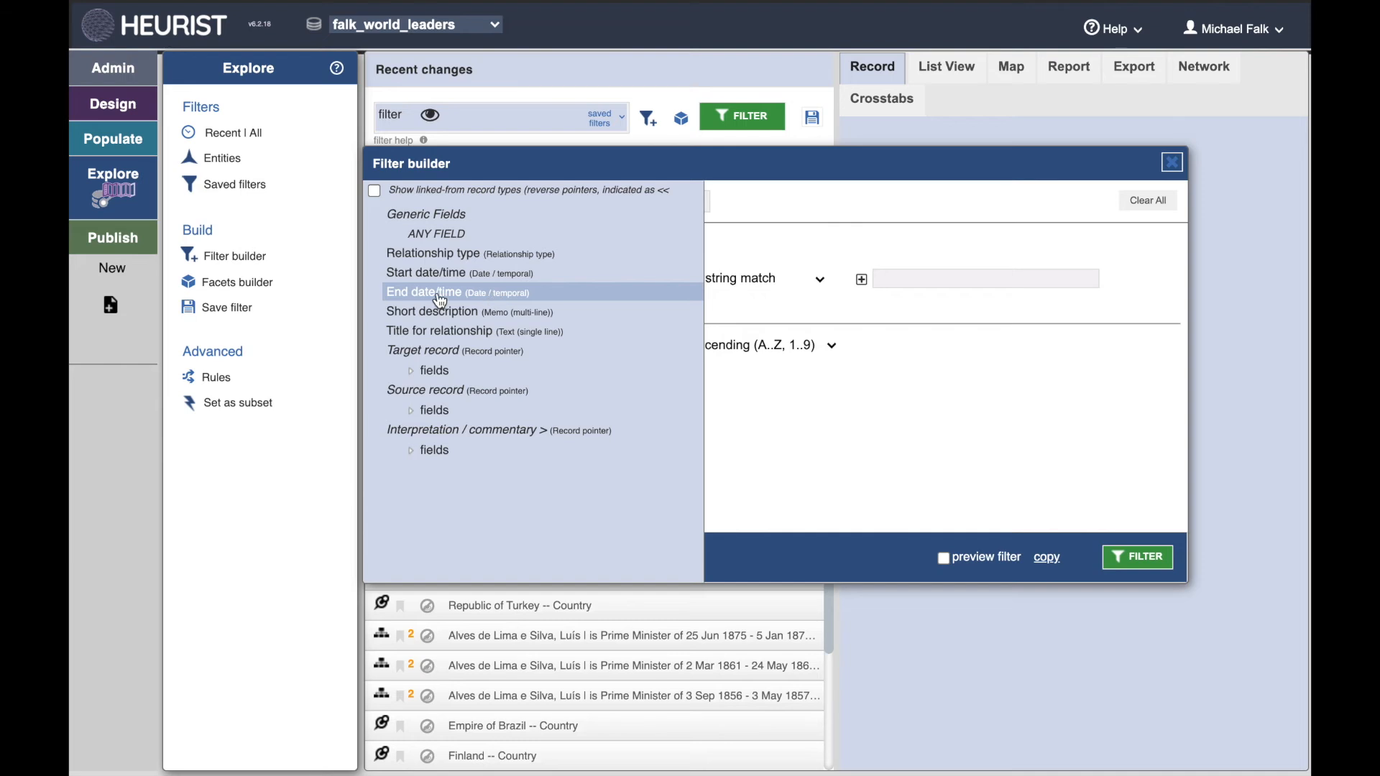
click(439, 294)
click(820, 281)
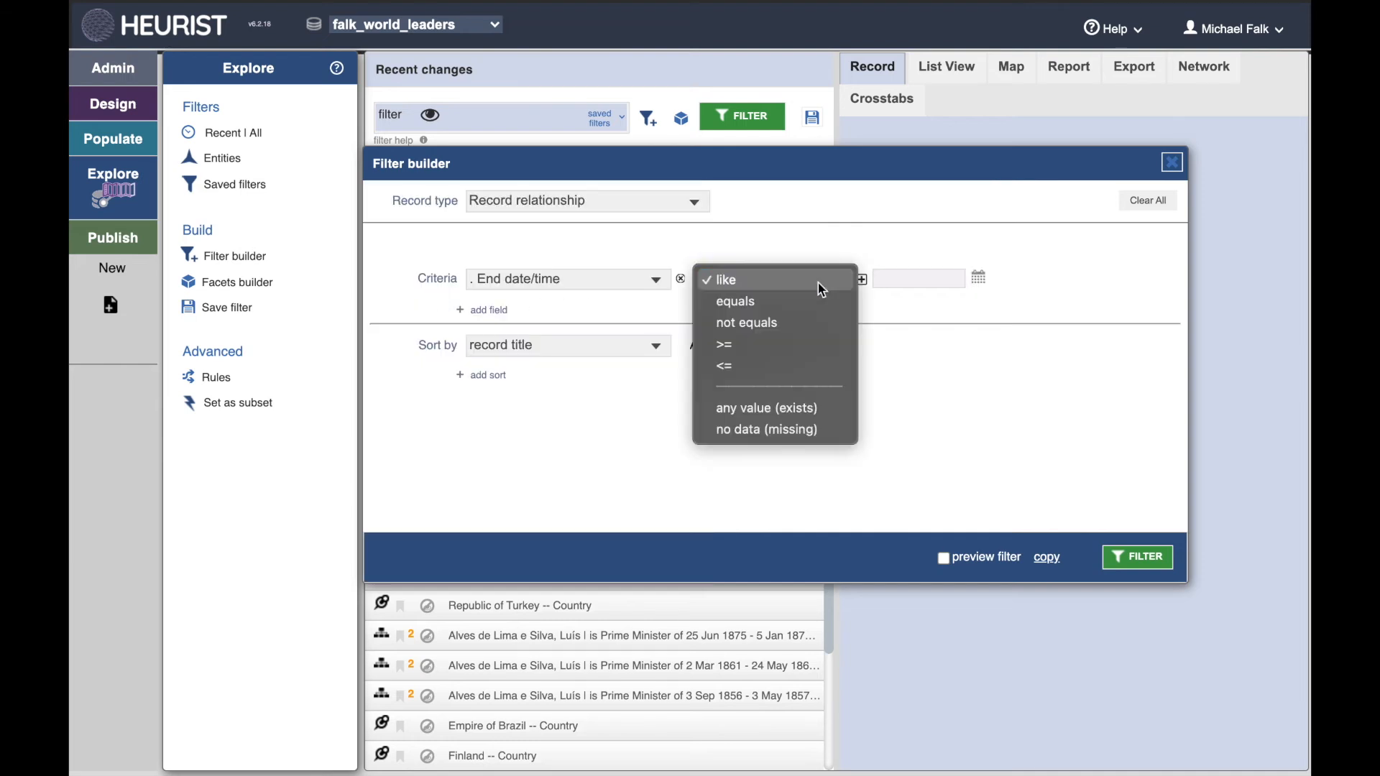
click(739, 431)
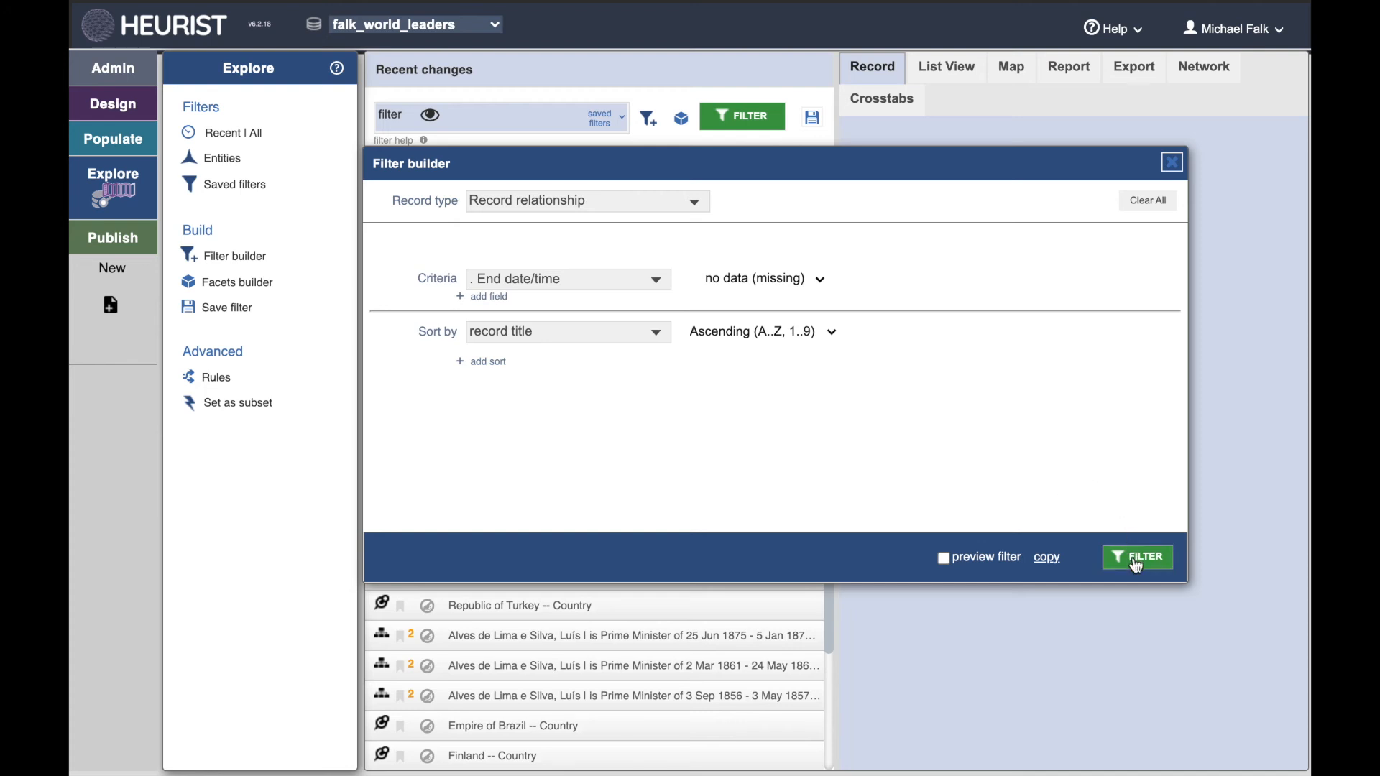
click(1136, 566)
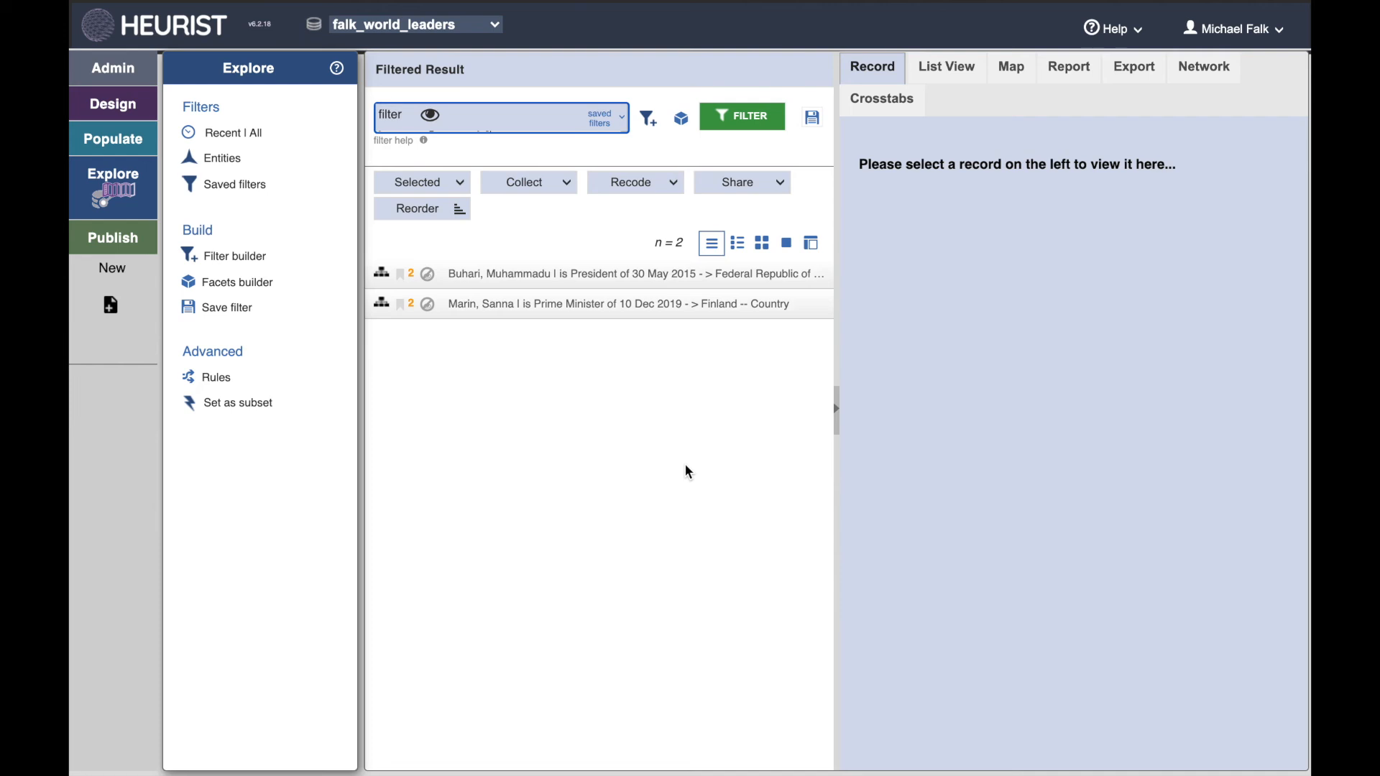
Step: View the Buhari, Muhammadu and Marin, Sanna relationship records in the filtered results
click(631, 276)
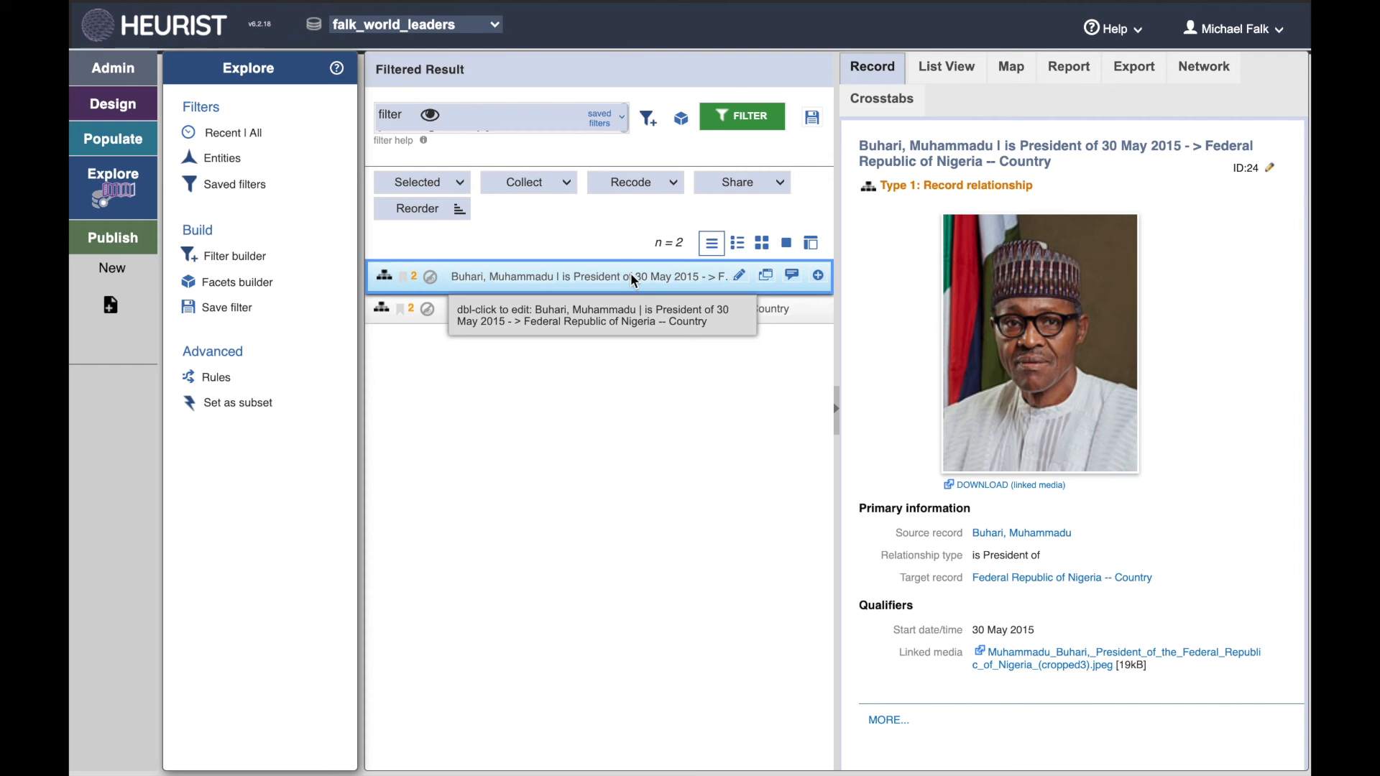
click(615, 308)
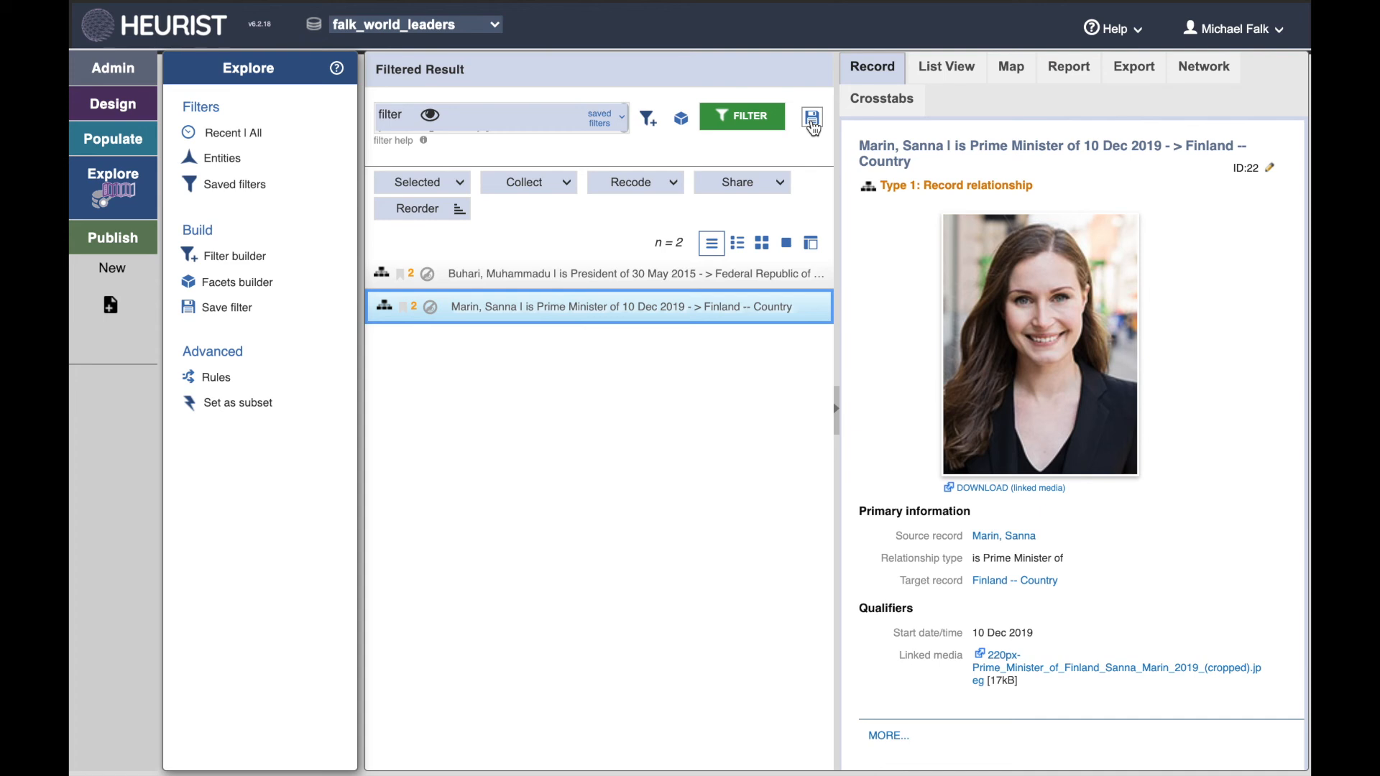
Step: Save the current filter as "Still in Power" and run it from the saved filters list
click(812, 119)
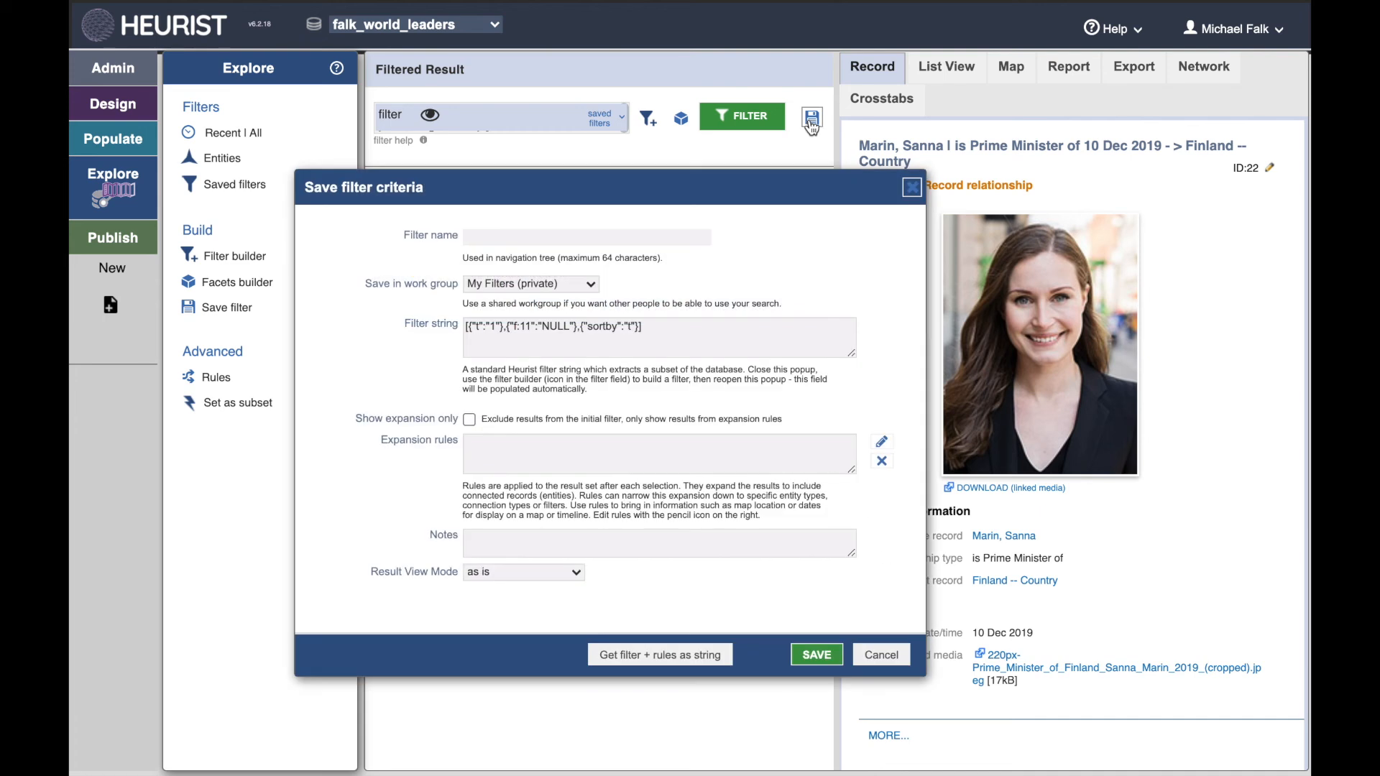
text(Still in Power)
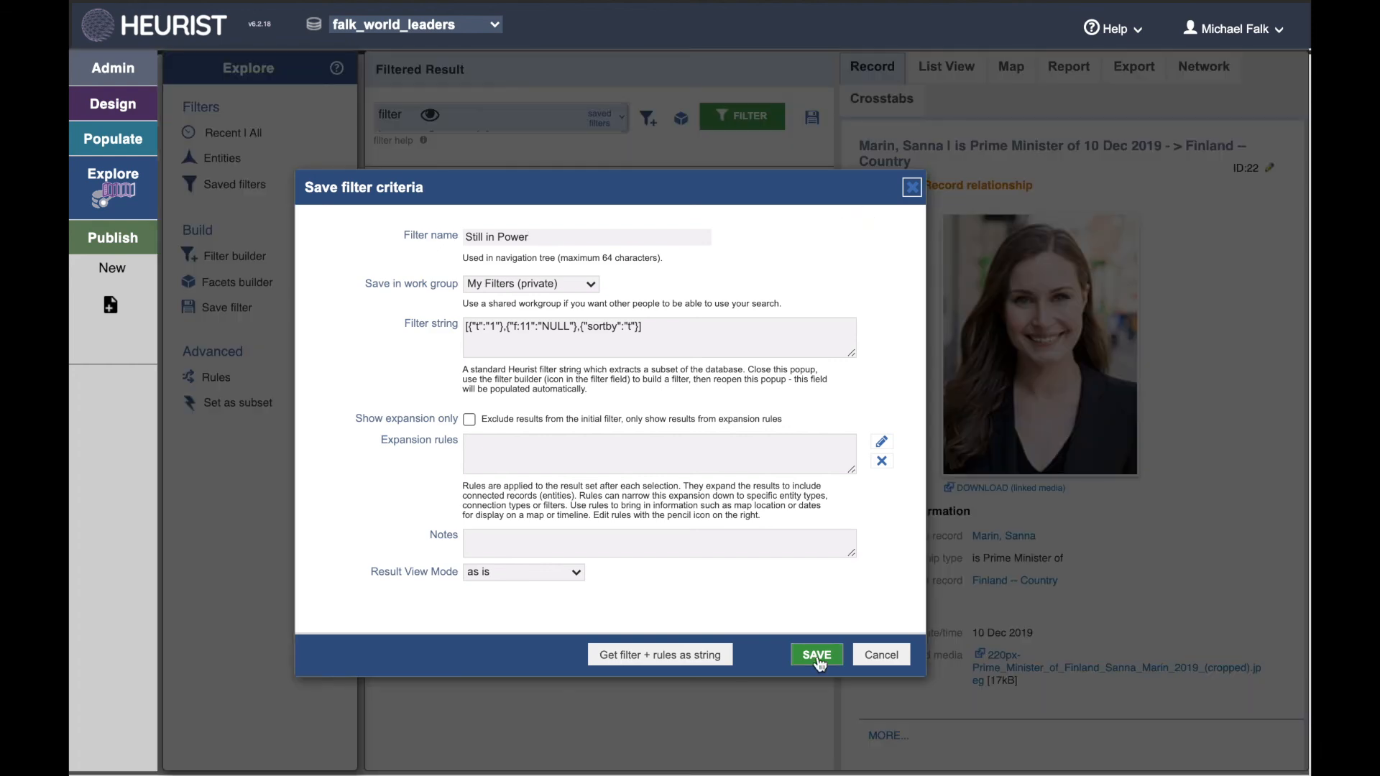
click(817, 655)
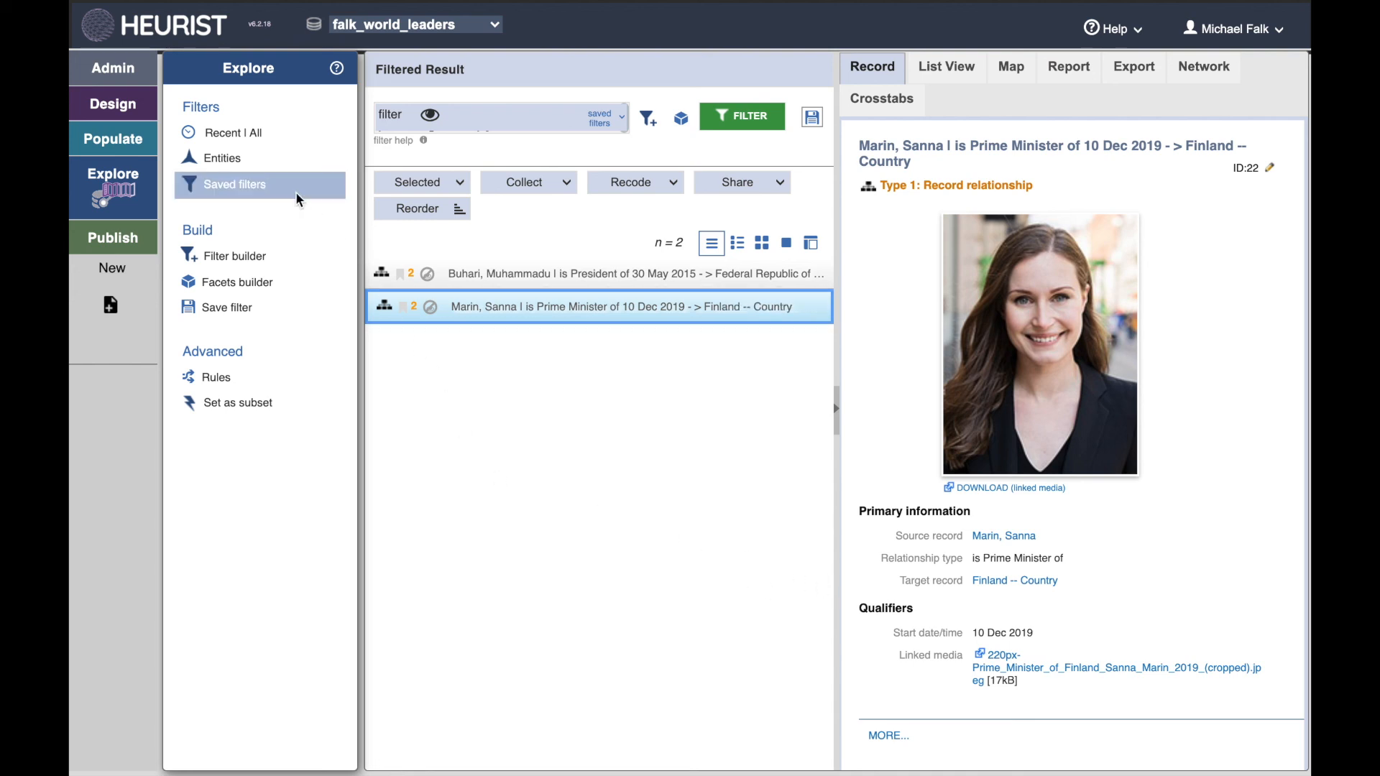
click(240, 190)
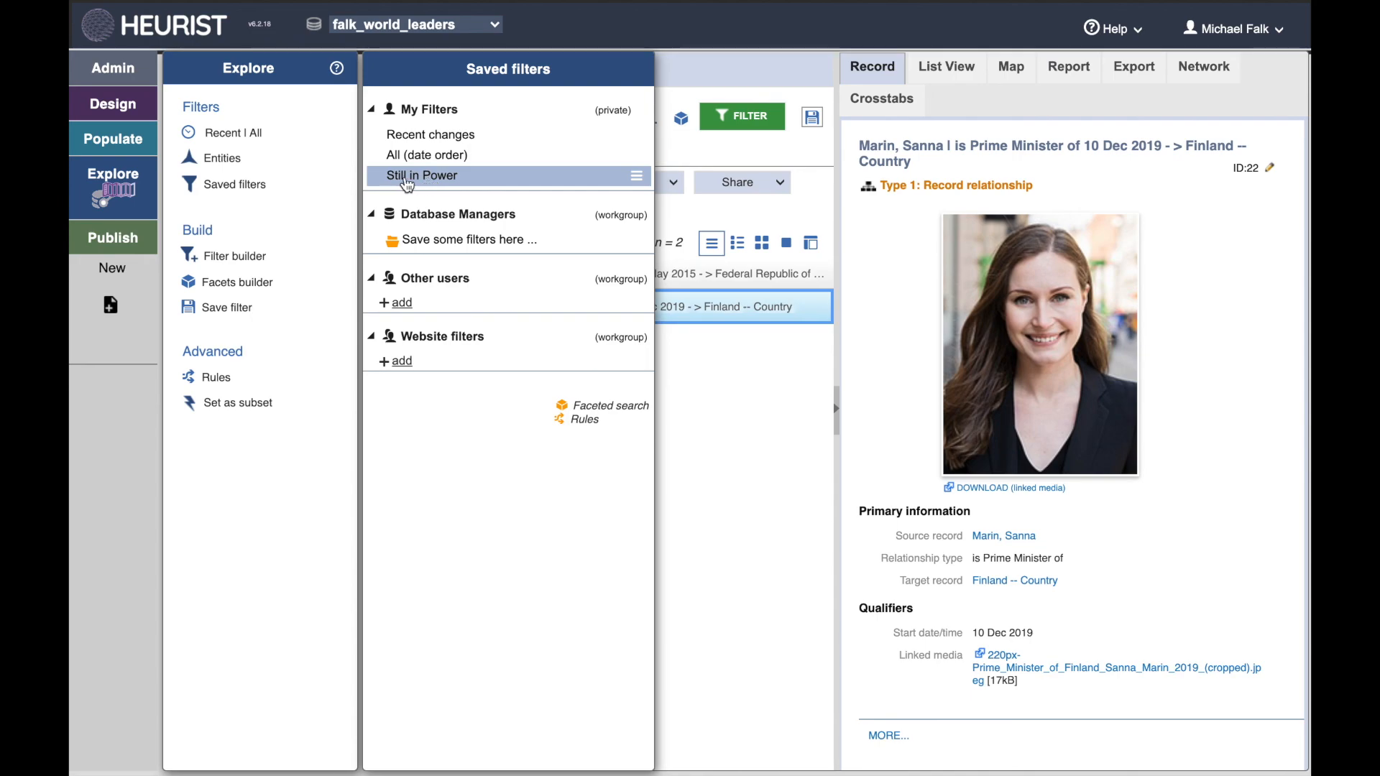
click(408, 177)
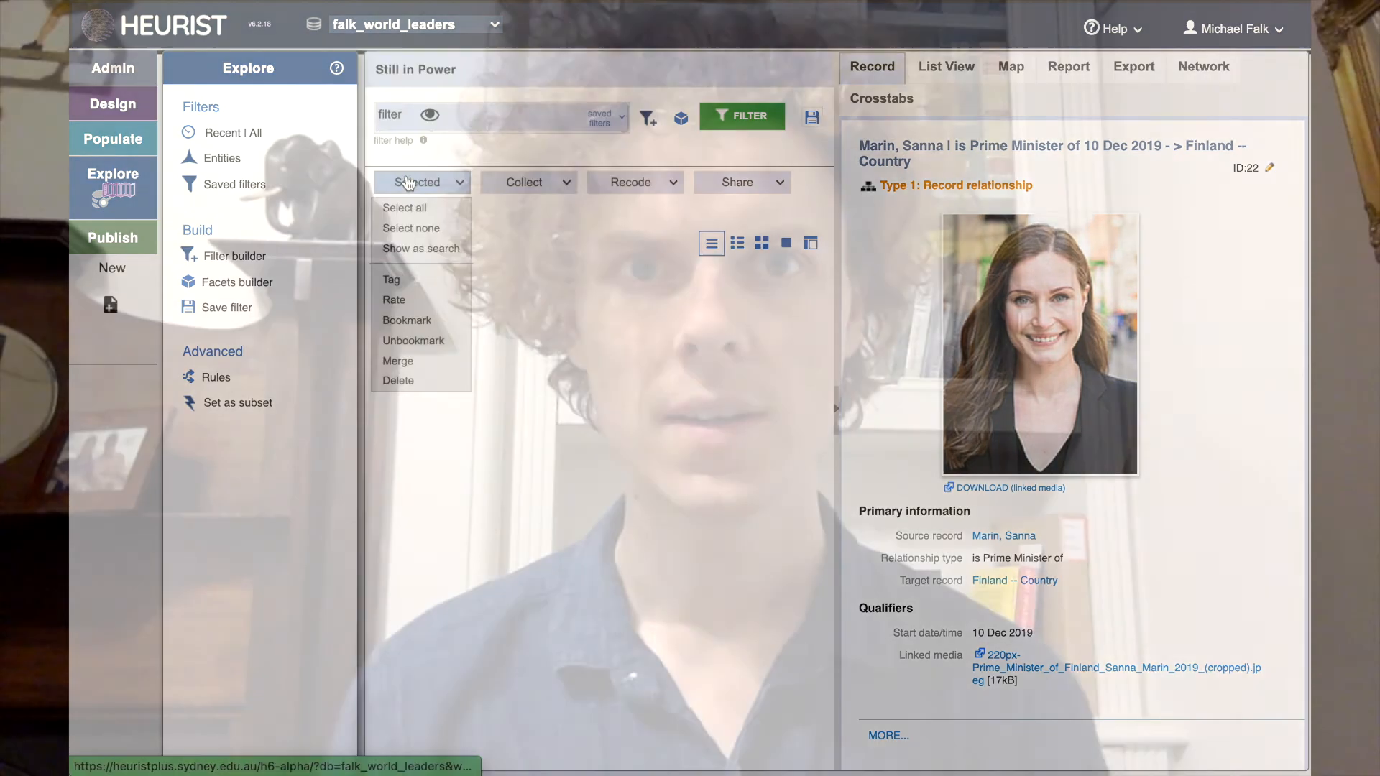